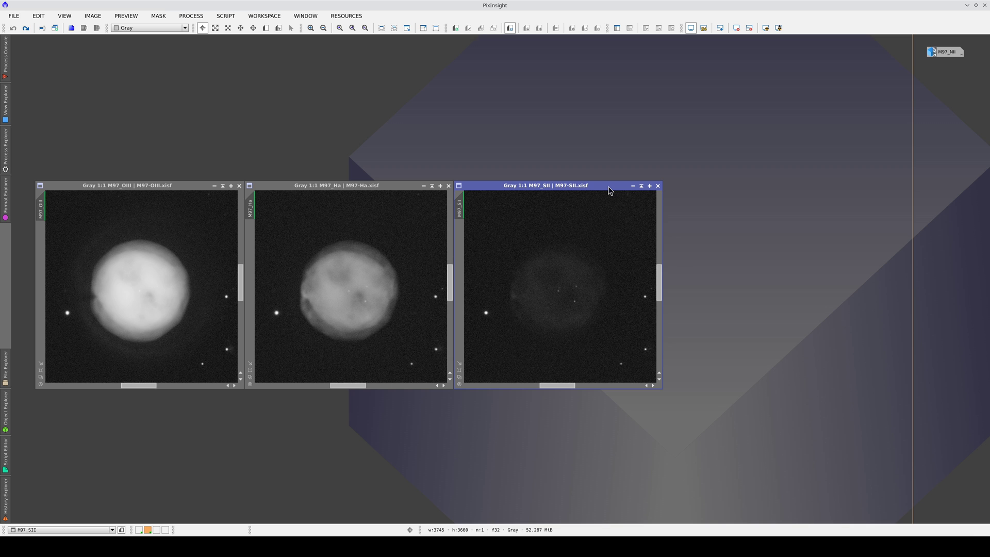
- Move the M97_SII window so it lines up beside the OIII and Ha windows
mouse_move(609, 188)
mouse_down()
mouse_move(629, 185)
mouse_move(621, 183)
mouse_move(628, 197)
mouse_move(608, 189)
mouse_up()
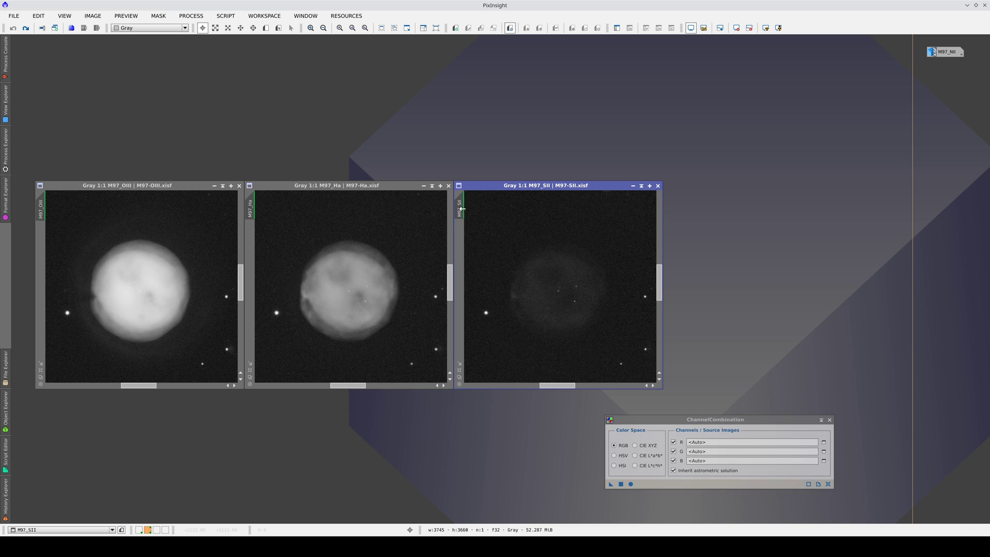
- Combine M97_SII, M97_Ha and M97_OIII as red, green and blue into a new RGB image
drag(460, 206, 702, 443)
drag(250, 206, 697, 451)
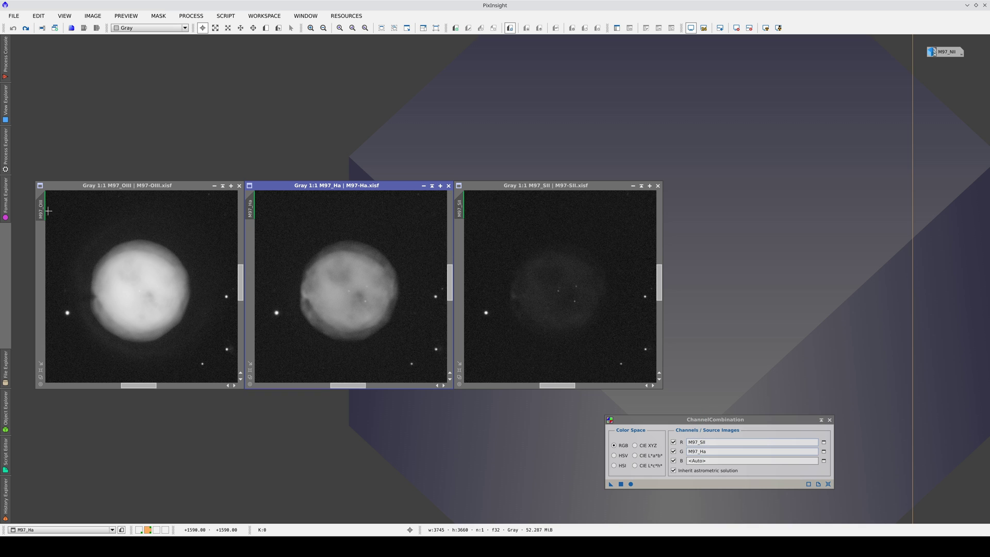
drag(42, 209, 704, 461)
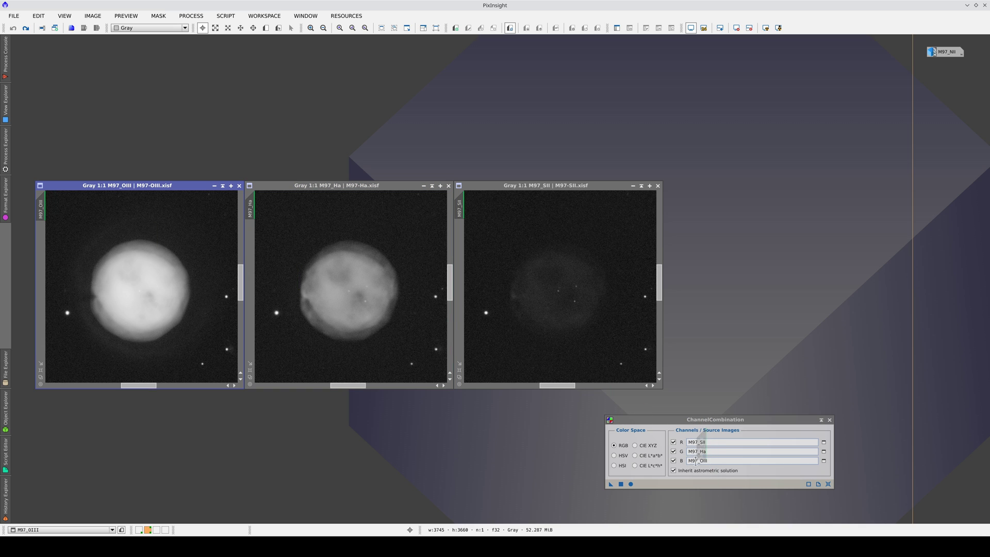
click(631, 484)
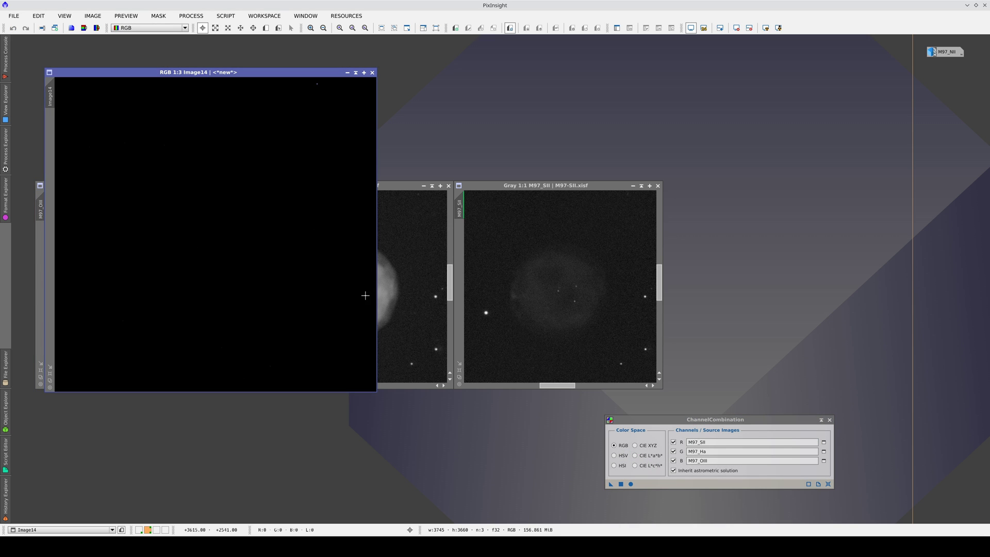
- Auto-stretch Image14, zoom in, enlarge the window and centre the cyan nebula
key(ctrl+a)
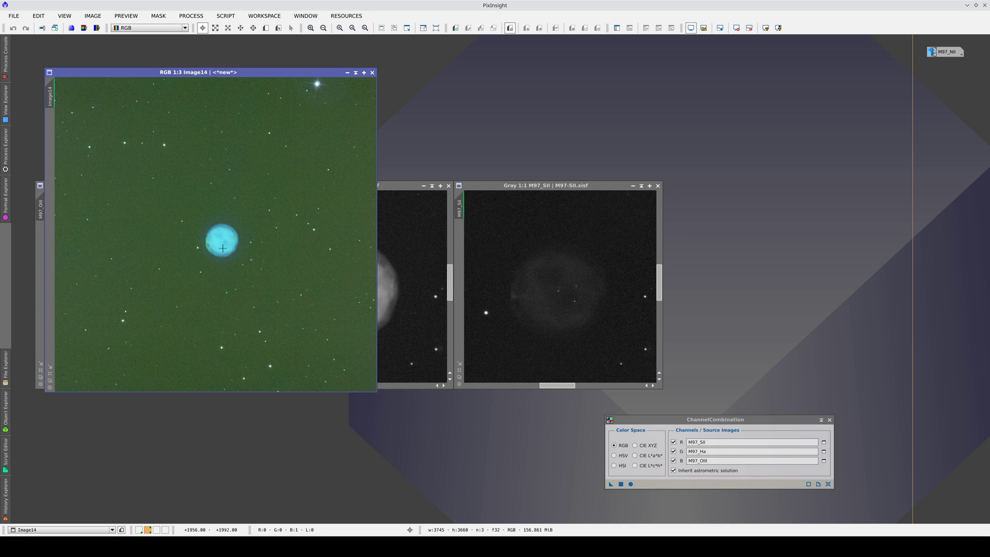
scroll(221, 235, up, 3)
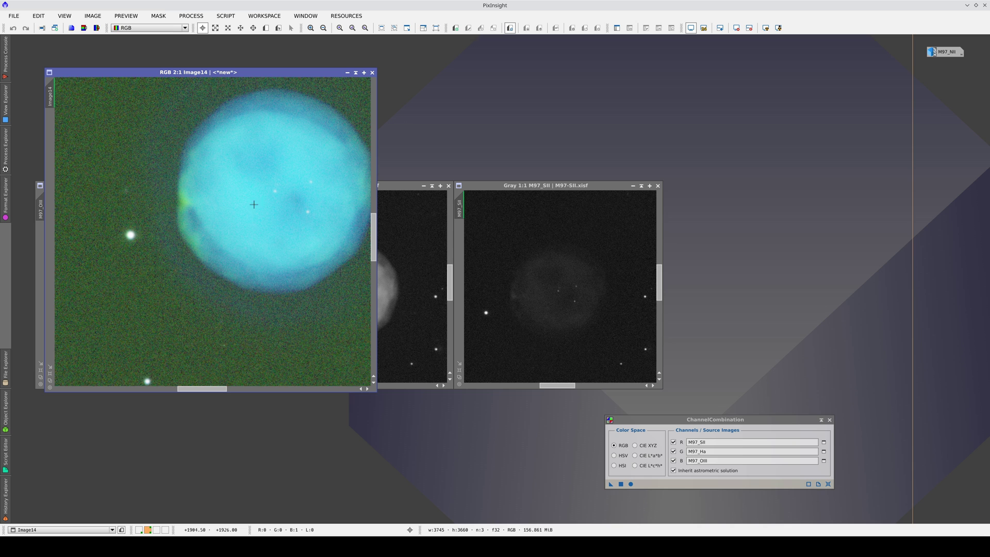
drag(221, 232, 209, 239)
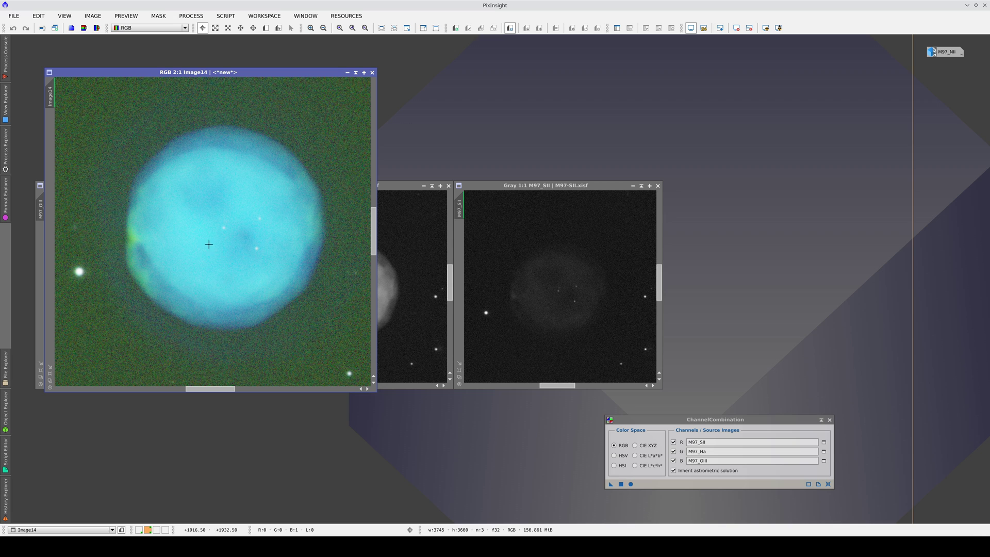
drag(376, 391, 742, 521)
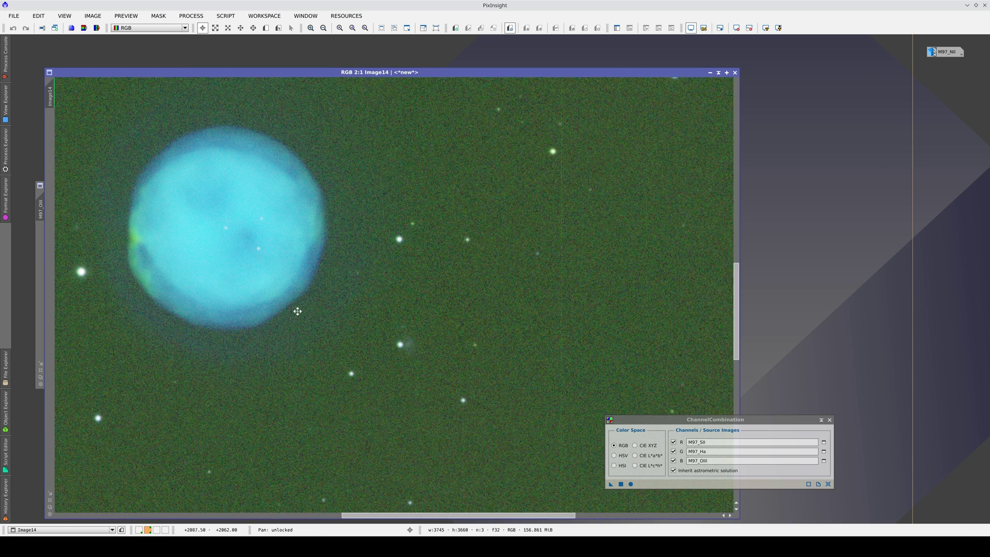
drag(298, 311, 503, 384)
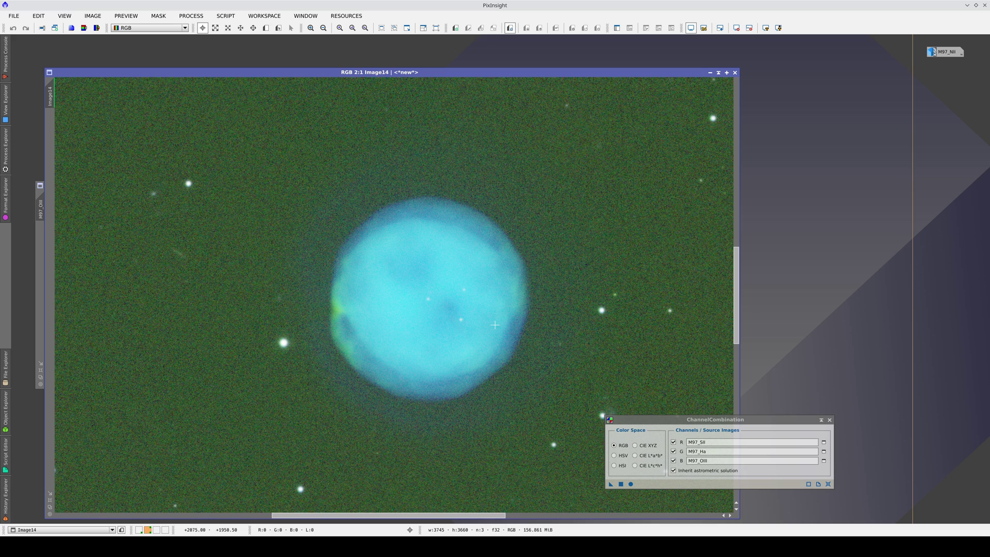
- Draw Preview01 around the nebula and Preview02 over empty upper-left sky
click(830, 420)
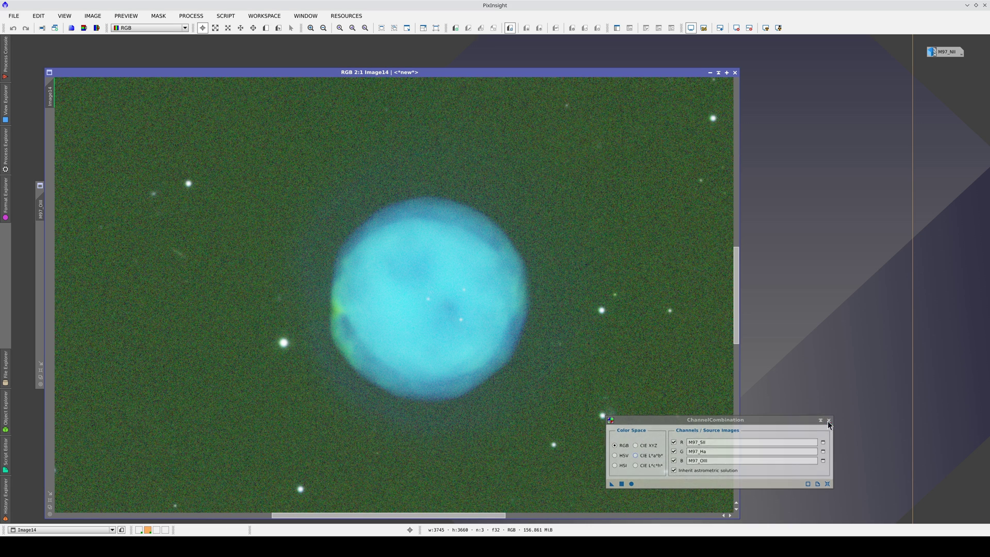
click(267, 30)
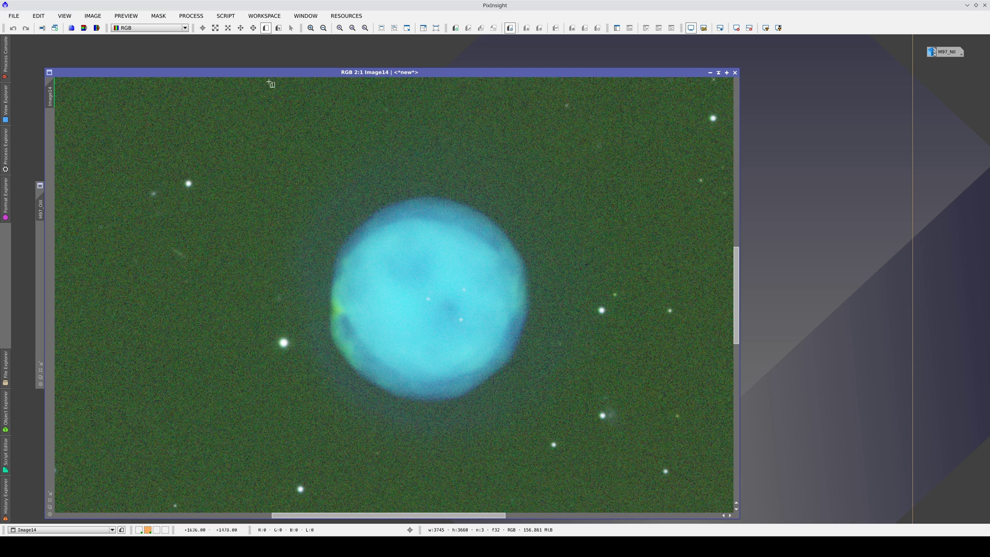
drag(319, 192, 538, 406)
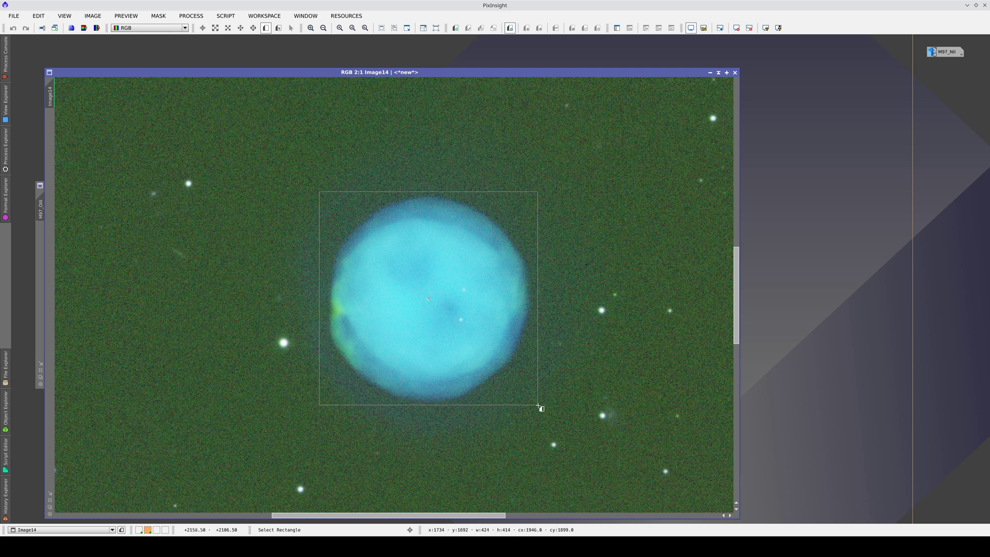
scroll(317, 261, down, 1)
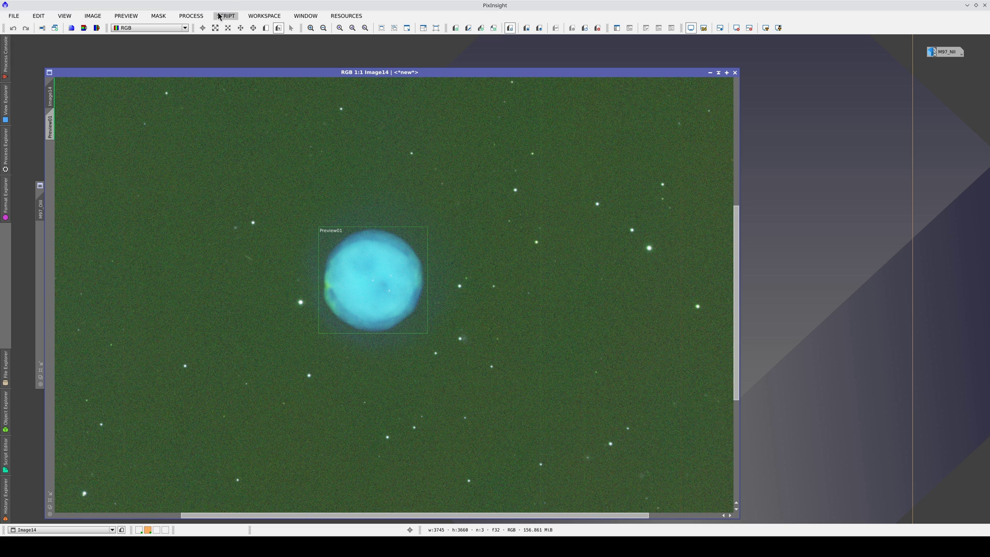
click(265, 27)
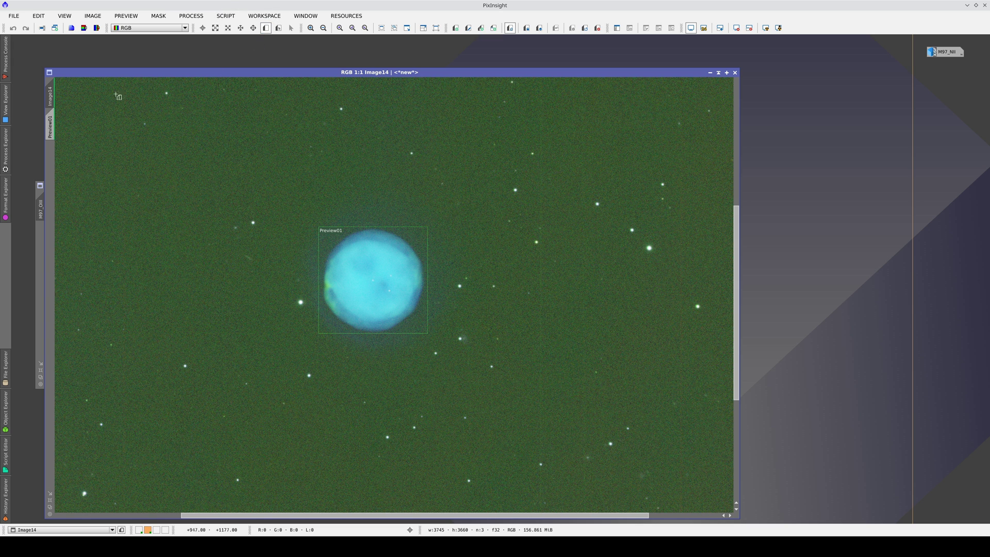
drag(90, 98, 271, 389)
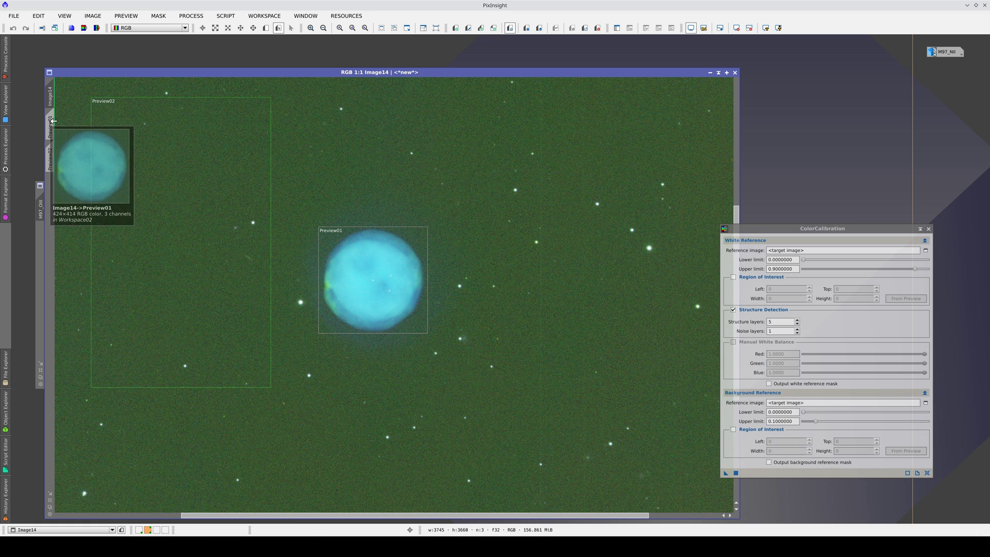
- Set Preview01 as ColorCalibration's white reference, Preview02 as background, structure detection off
drag(50, 126, 901, 284)
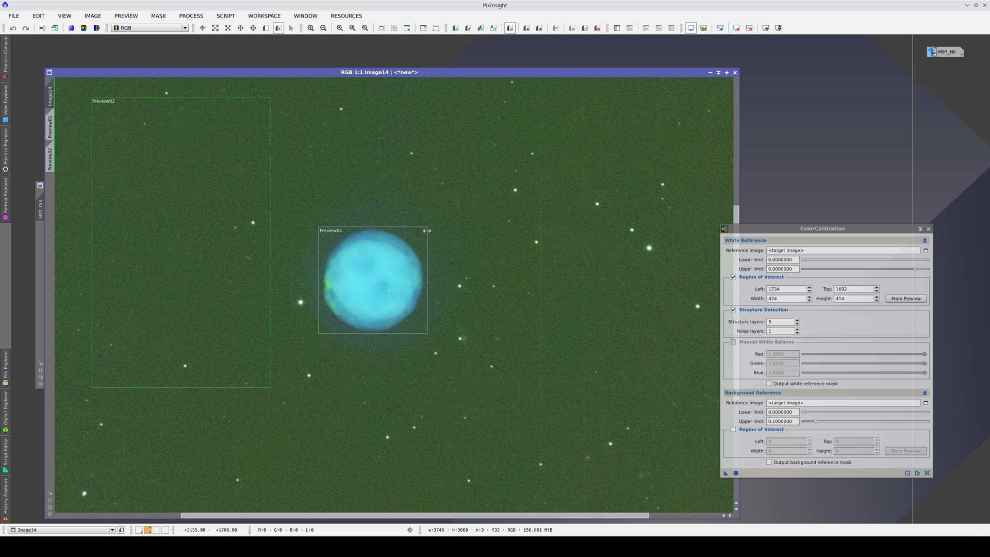
drag(57, 158, 897, 438)
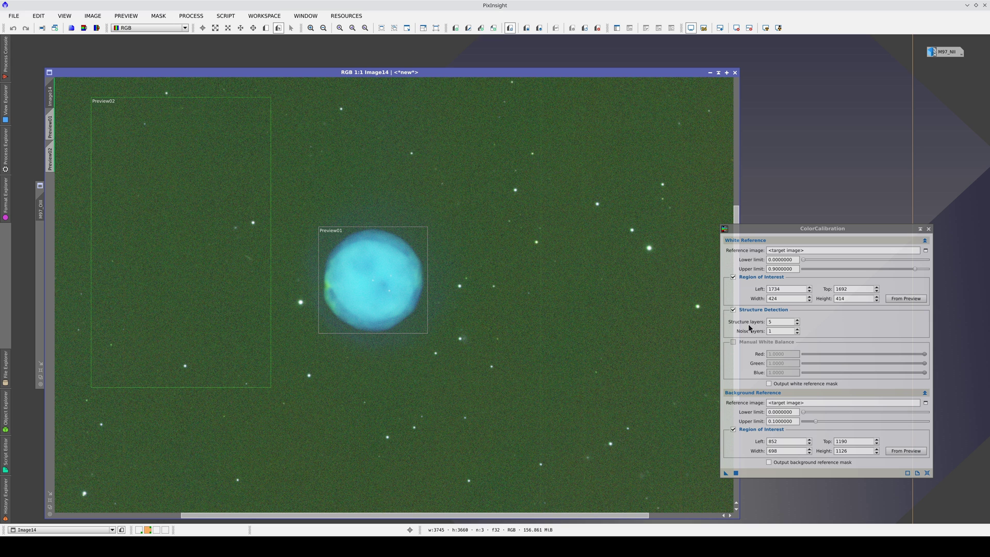
click(734, 310)
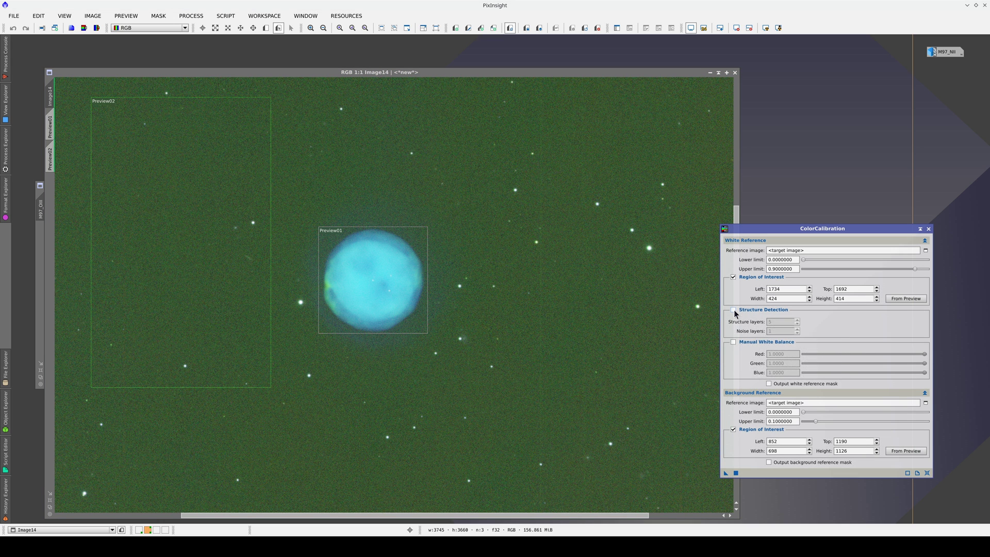
- Apply ColorCalibration to Image14 and refresh its auto stretch
click(736, 473)
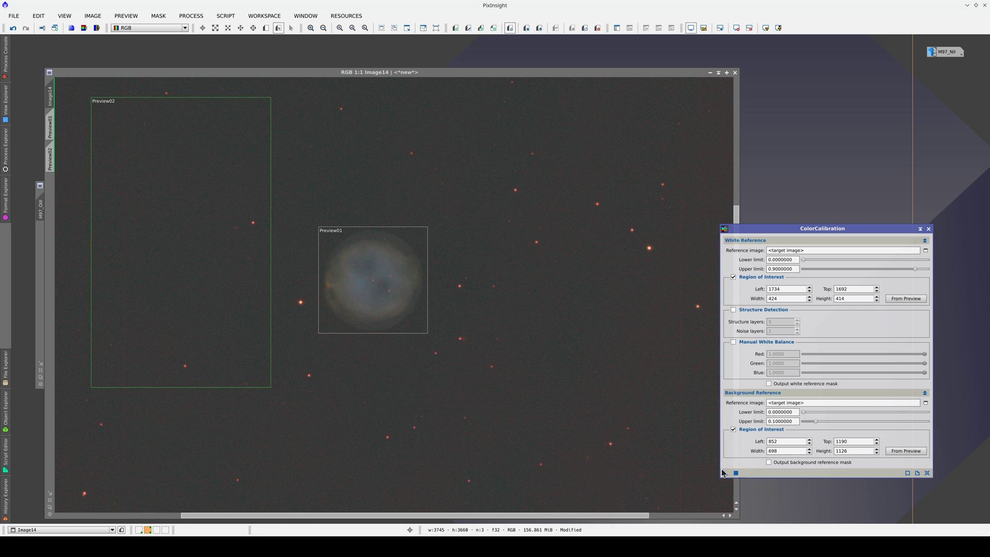
click(416, 377)
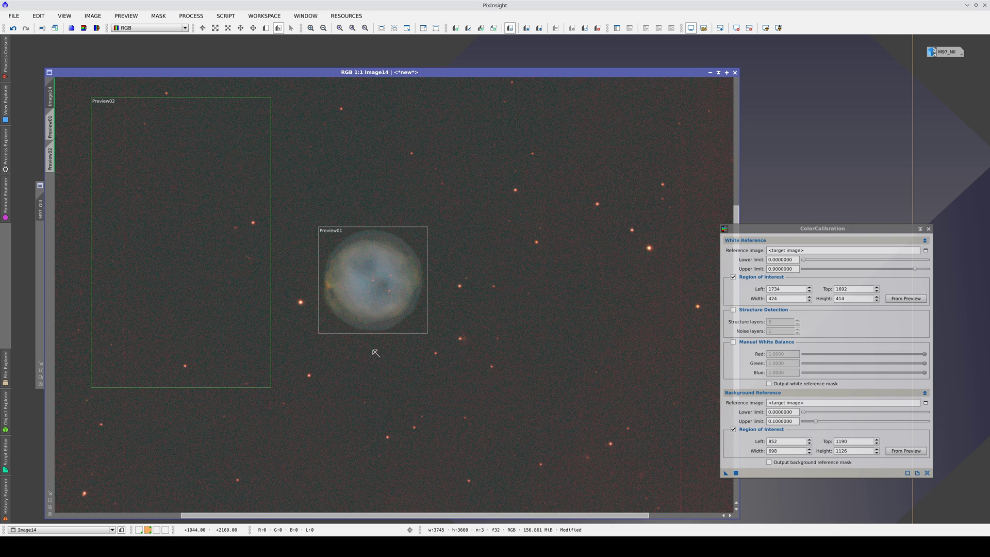
click(704, 29)
key(alt+r)
- Zoom in and view the Red, Green and Blue channels one at a time
scroll(338, 314, up, 1)
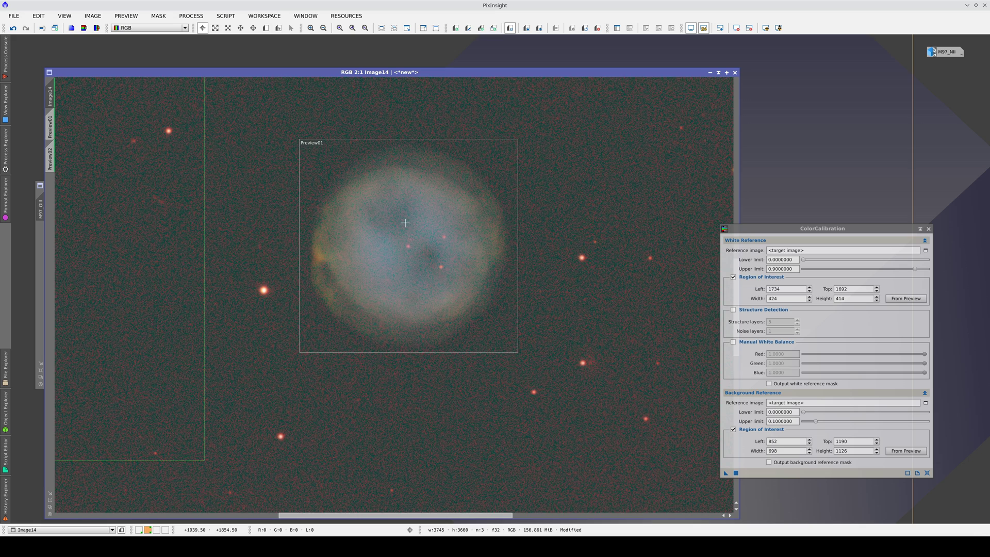
scroll(384, 264, up, 1)
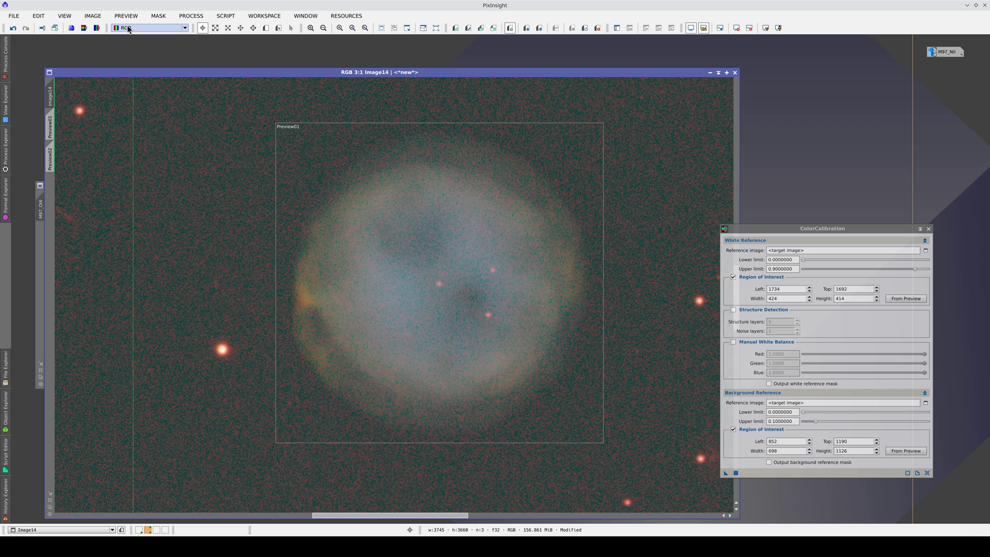
scroll(128, 30, down, 1)
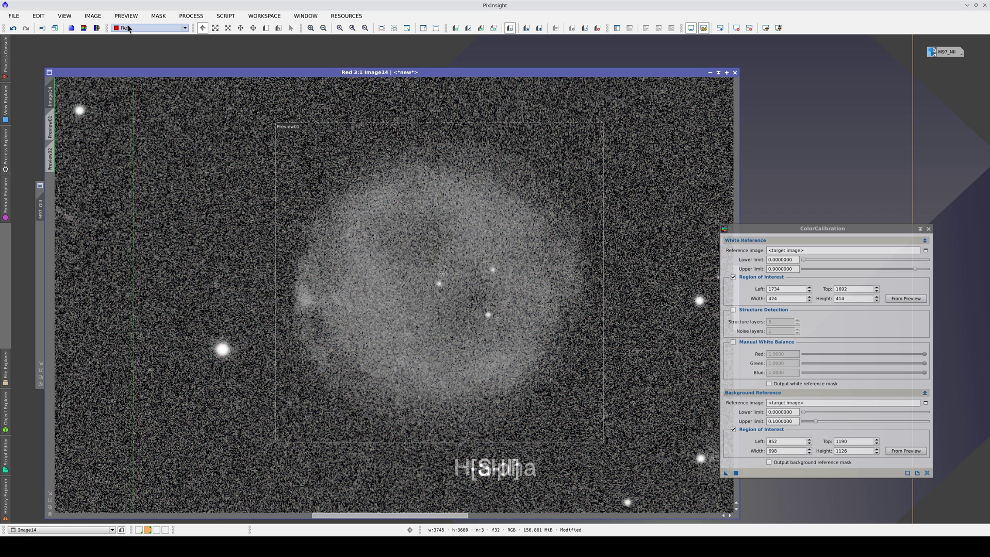
scroll(128, 30, down, 1)
scroll(128, 30, down, 1)
scroll(128, 29, up, 1)
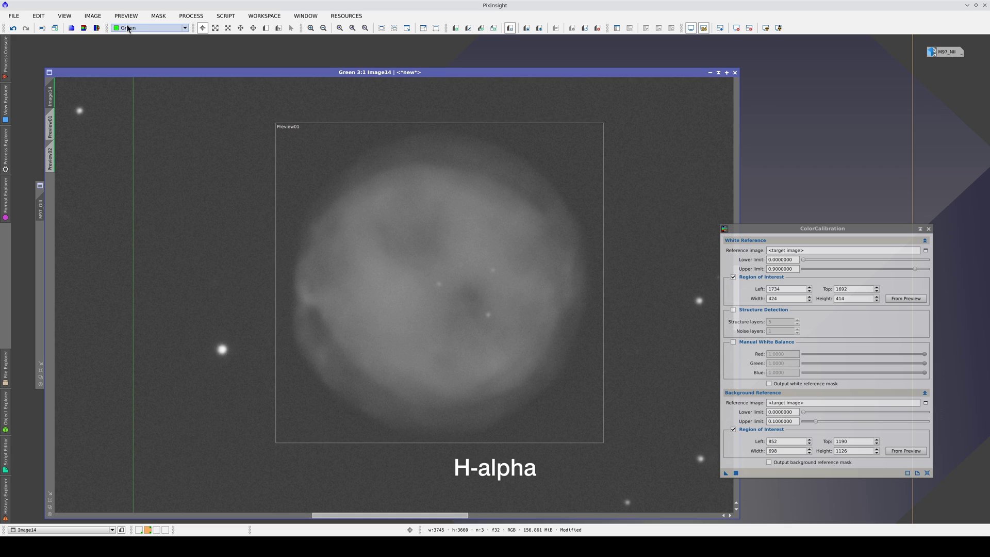
scroll(128, 29, up, 1)
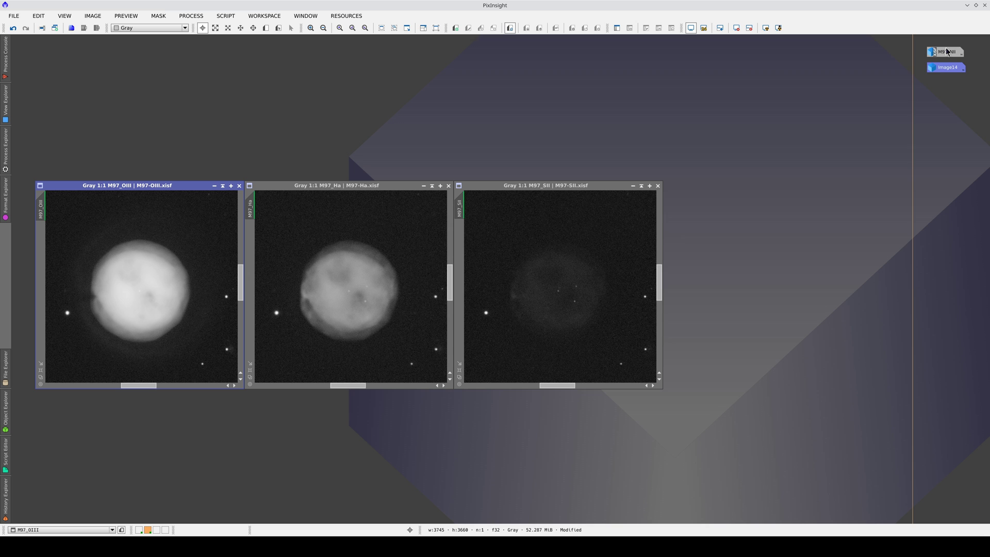
- Switch the red source to M97_NII and combine NII, Ha and OIII into Image15
double_click(948, 53)
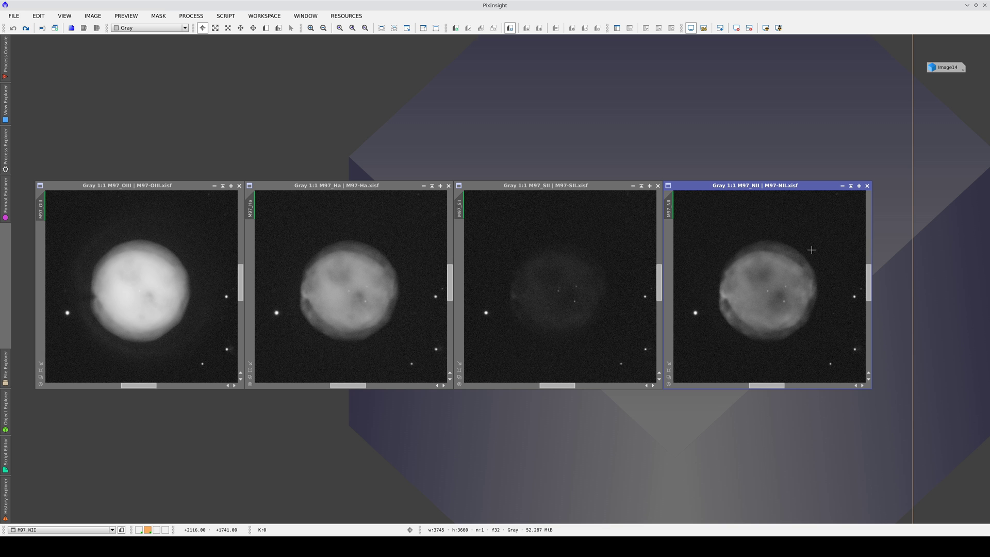
drag(699, 442, 704, 442)
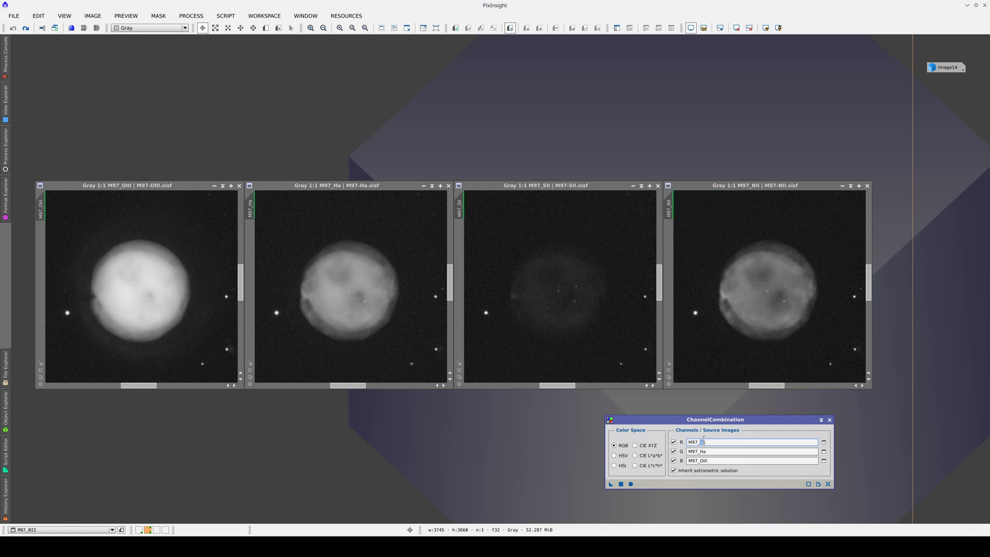
text(NII)
click(631, 484)
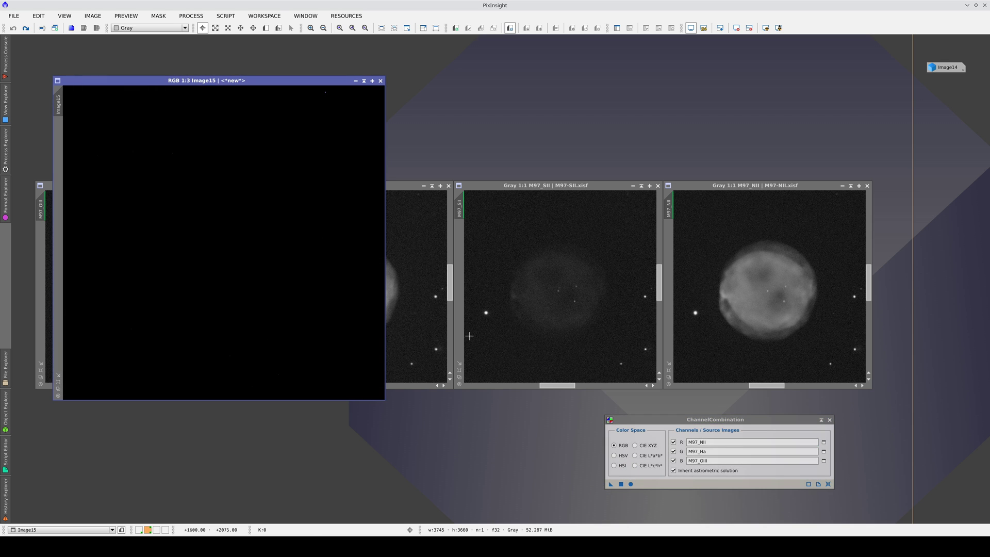
- Auto-stretch Image15, zoom in and centre the blue M97 nebula
key(ctrl+a)
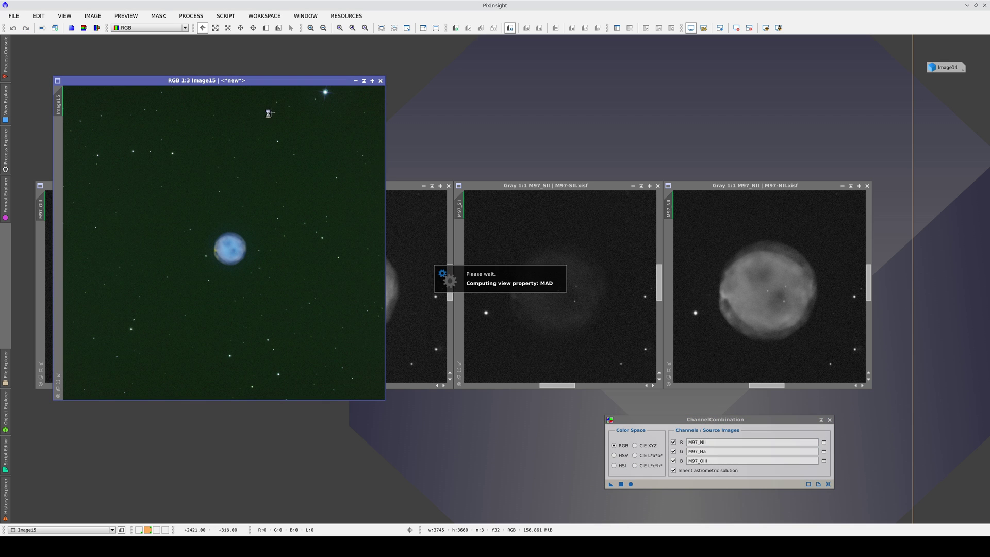
scroll(212, 250, up, 3)
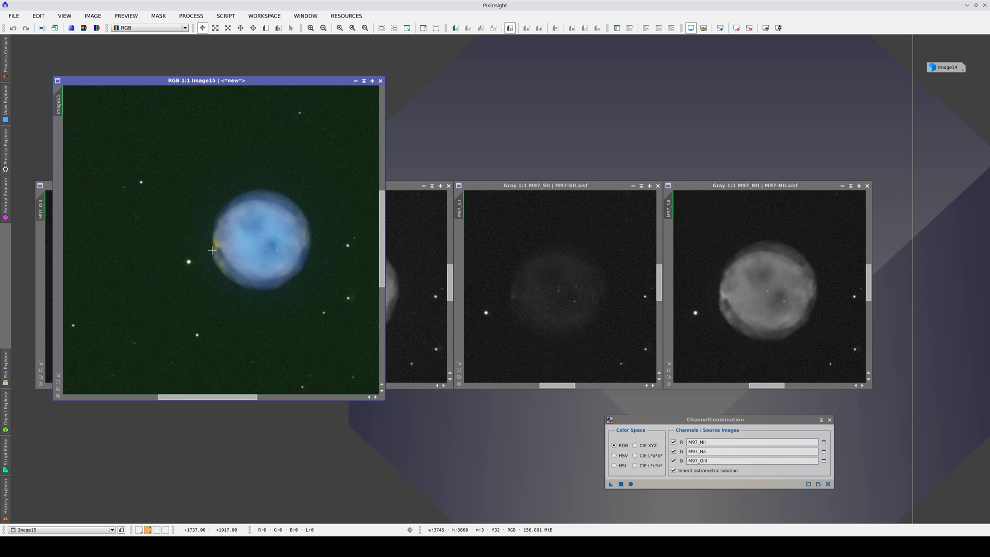
drag(248, 241, 170, 251)
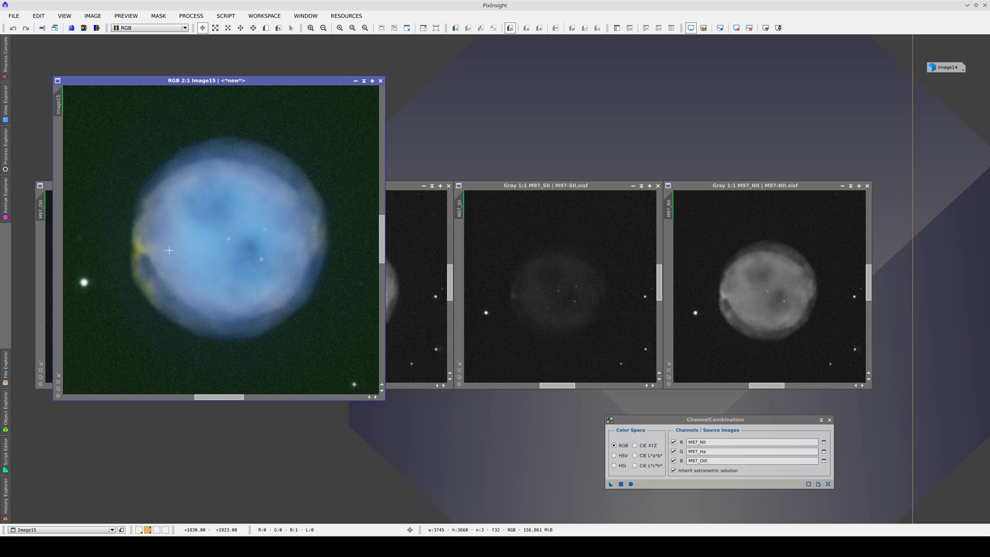
- Apply ColorCalibration from Process Explorer to Image15 and maximize its window
mouse_move(3, 157)
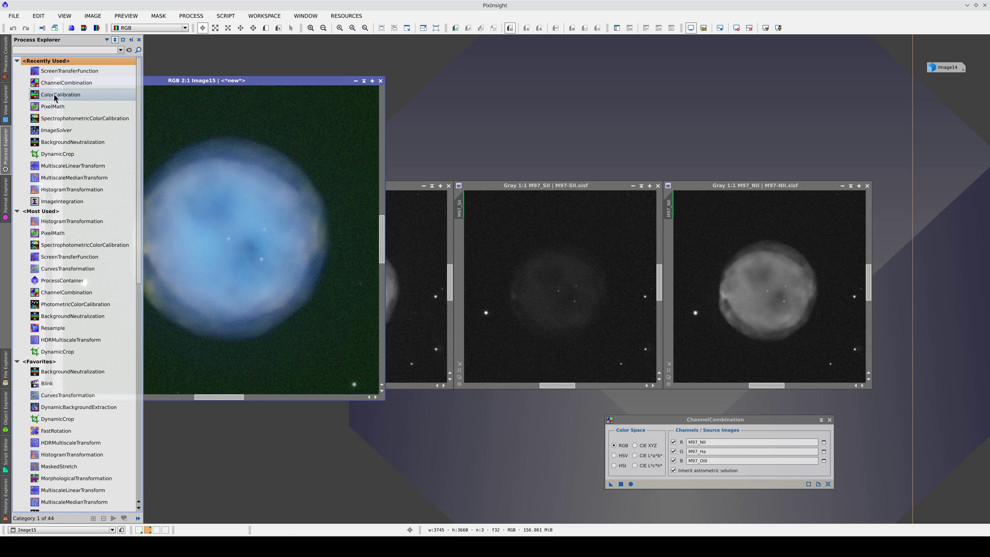
double_click(55, 96)
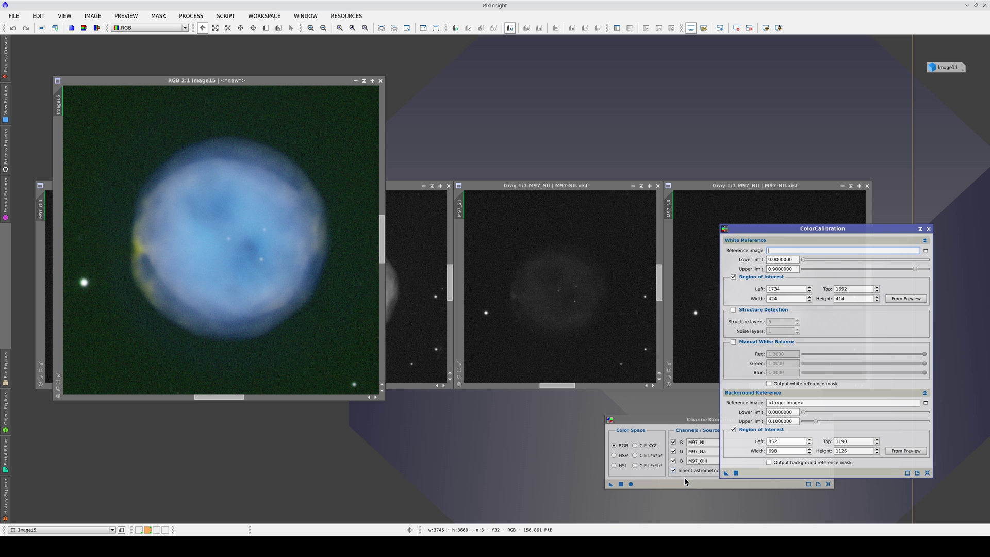
drag(727, 474, 300, 342)
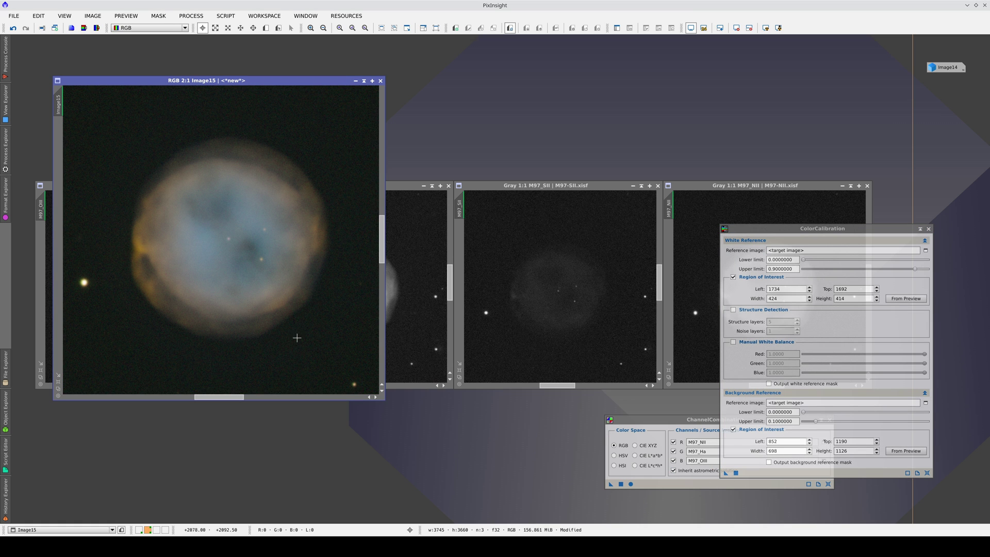
click(372, 81)
- View Image15's Red, Green and Blue channels, then return to the RGB display
drag(177, 213, 407, 262)
scroll(138, 29, down, 1)
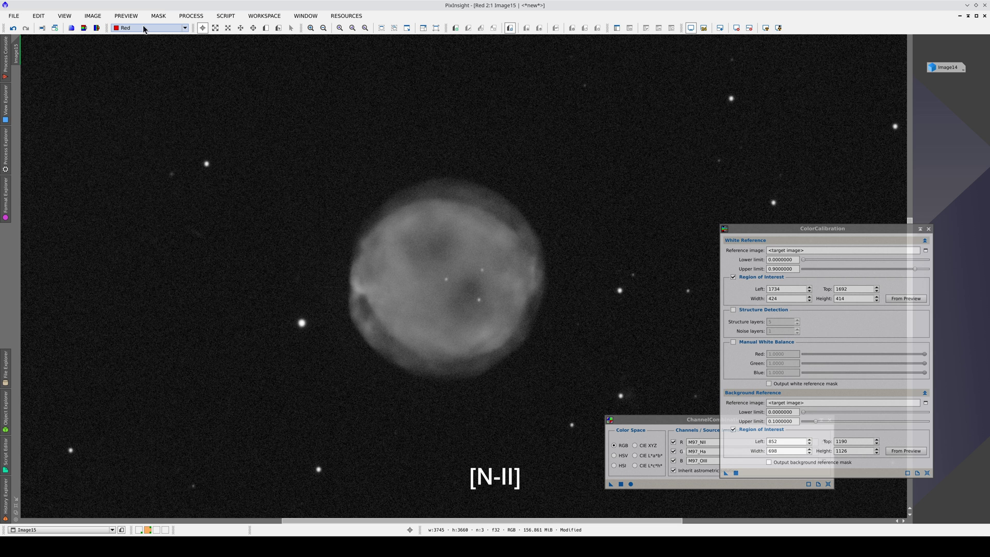
scroll(144, 29, down, 1)
scroll(144, 29, down, 1)
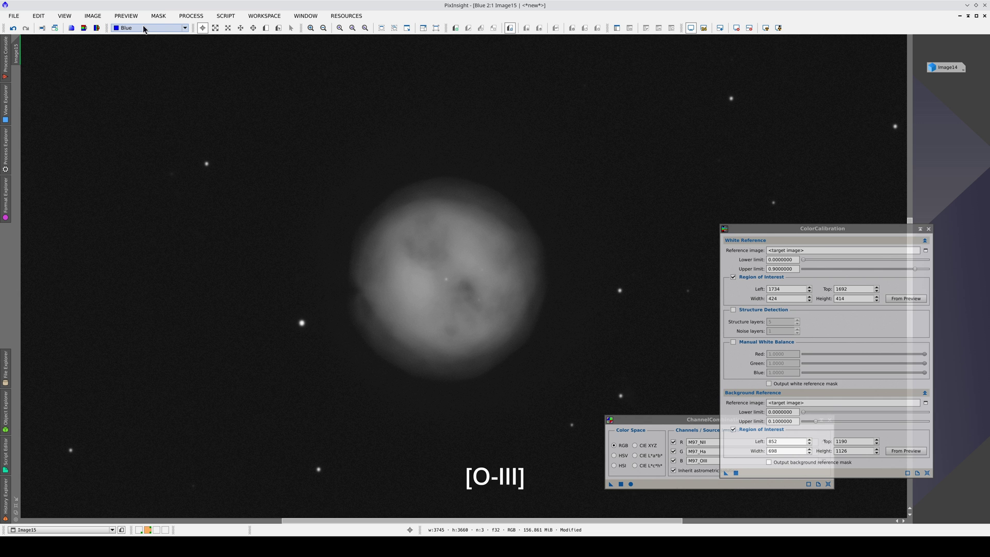
scroll(144, 29, up, 2)
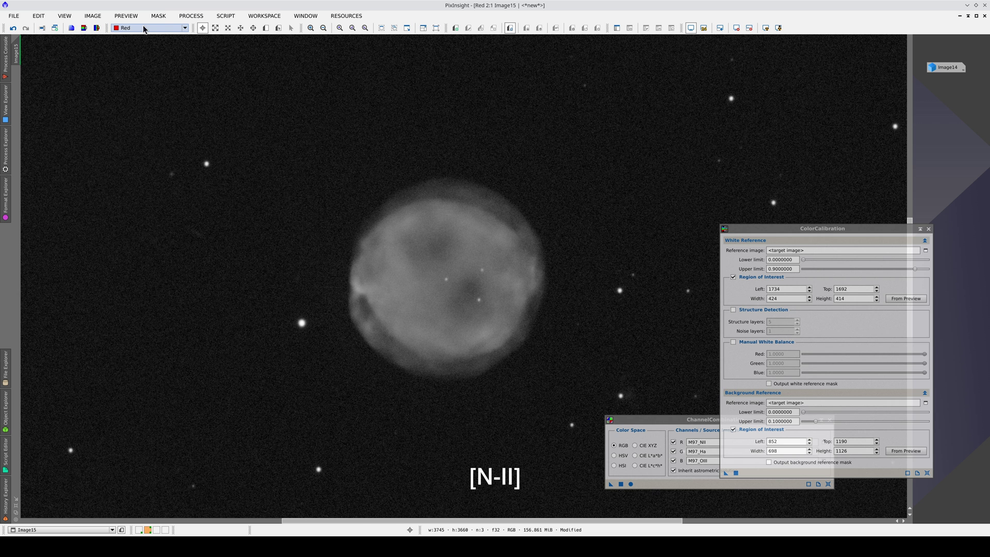
scroll(144, 28, up, 1)
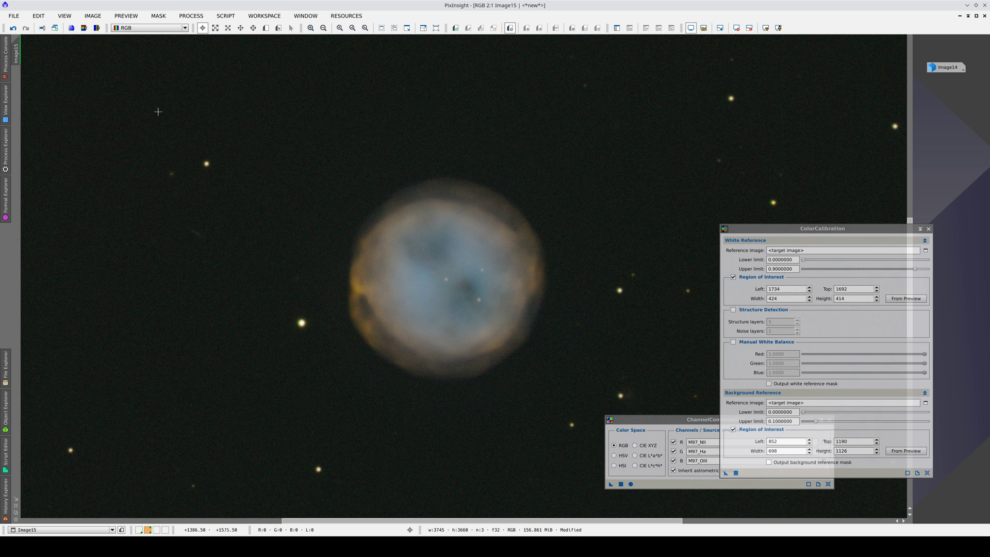
- Close ColorCalibration and bring up the green nebula image Image04
click(929, 228)
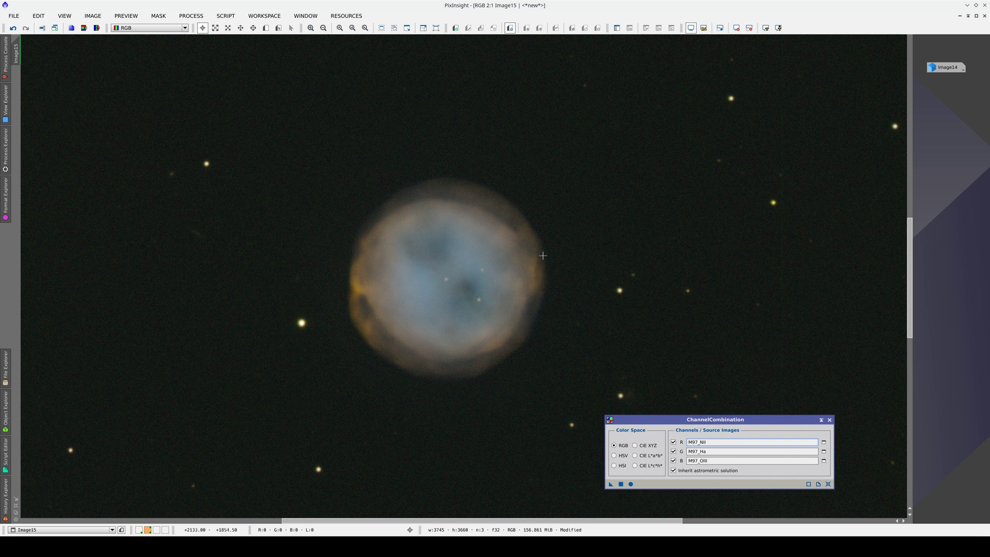
click(140, 530)
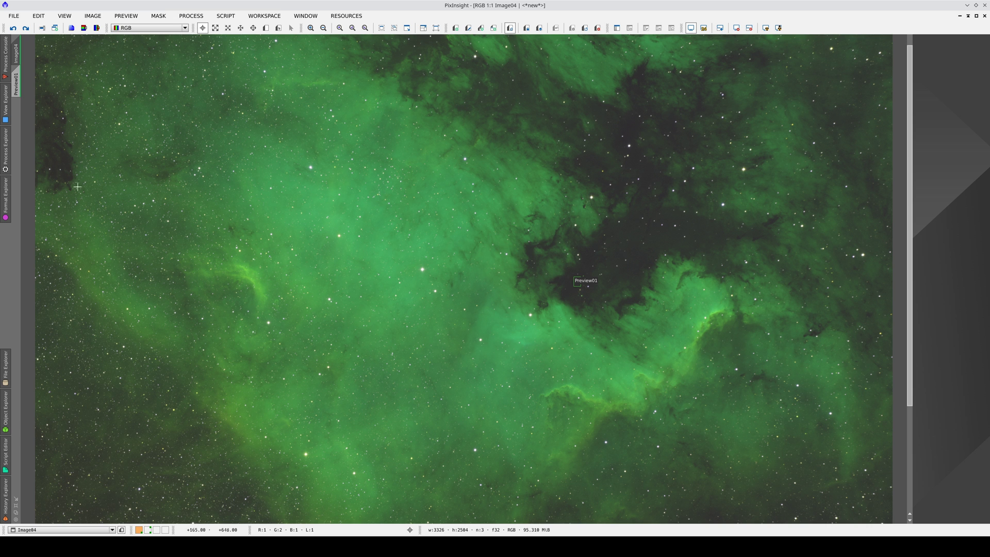
- Open SPCC in narrowband filters mode with Photon Flux as the white reference
mouse_move(6, 160)
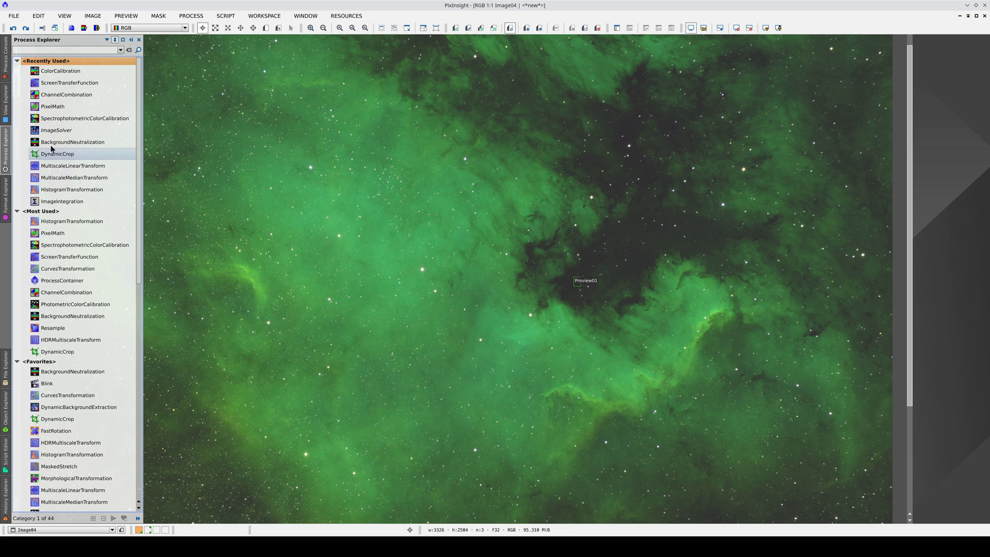
double_click(95, 119)
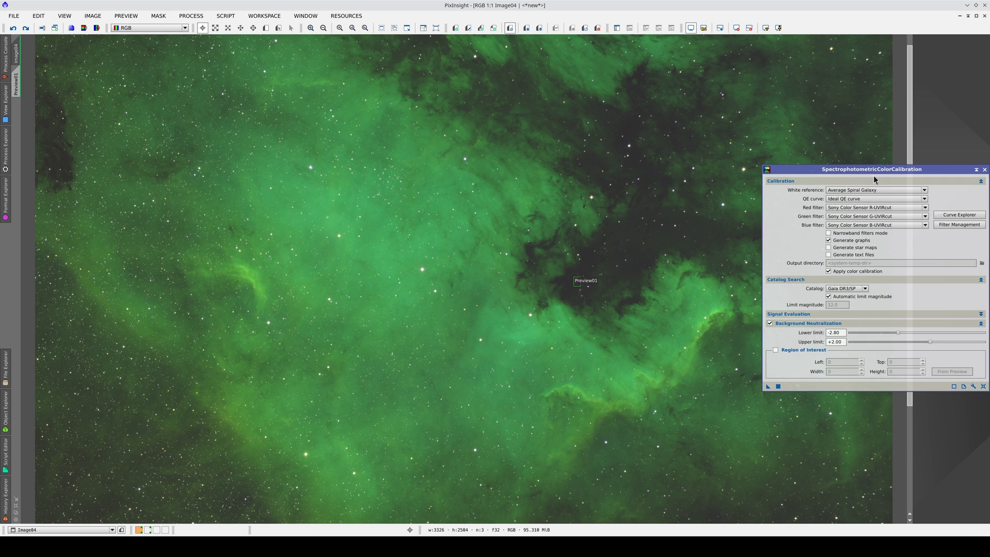
drag(875, 168, 785, 99)
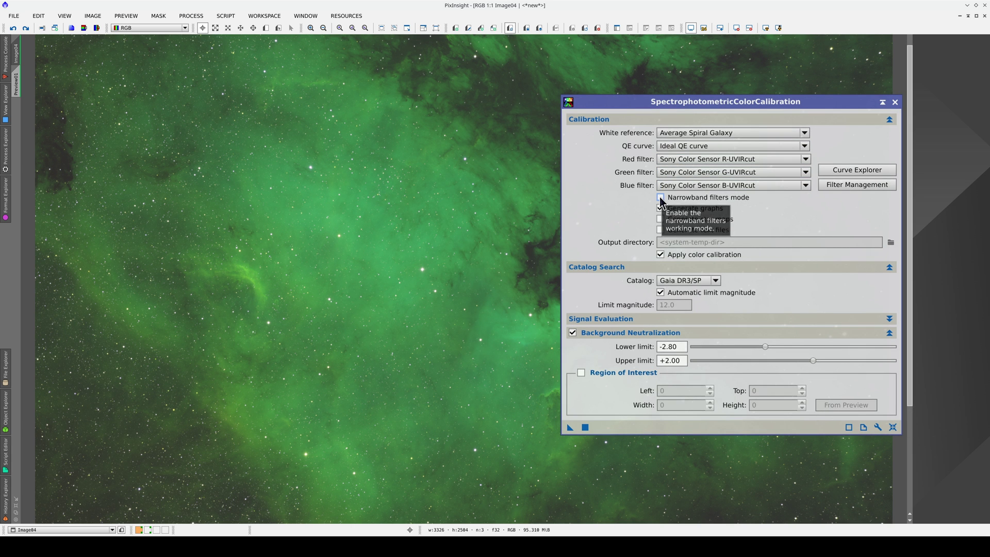
click(660, 197)
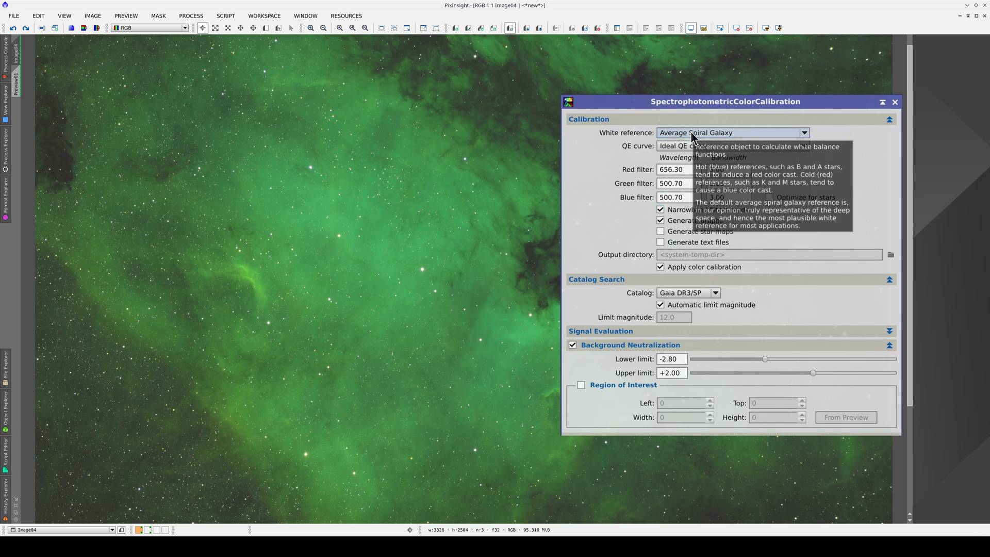
click(753, 132)
drag(803, 153, 811, 264)
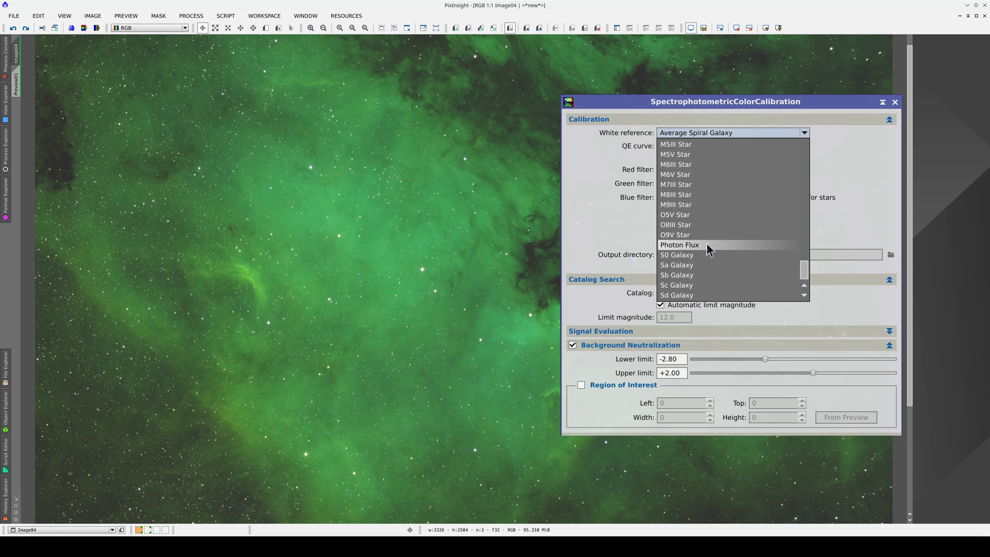
click(707, 245)
- Set red 672 and green 656.3 nm, use Preview01 as background, and run SPCC on Image04
double_click(689, 174)
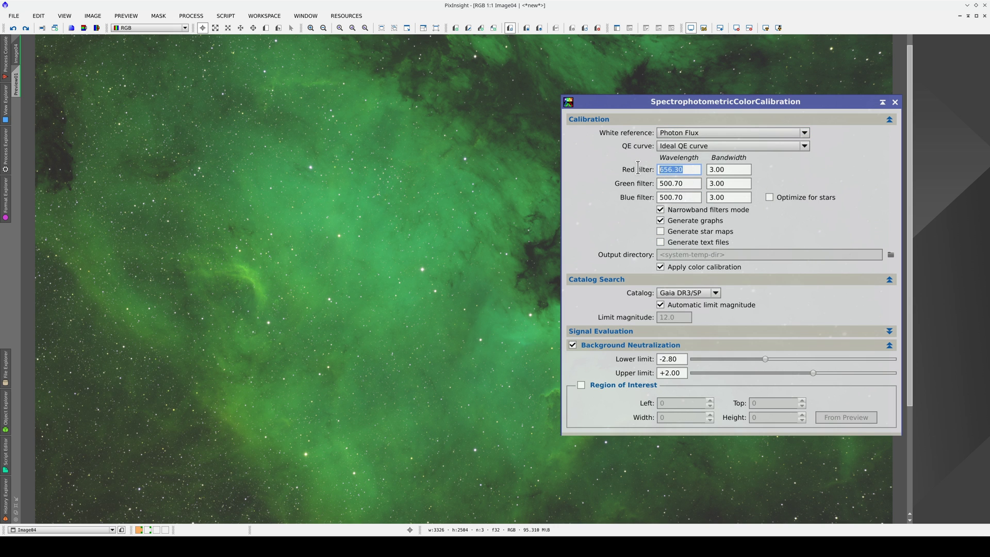
text(672)
key(Tab)
text(656.3)
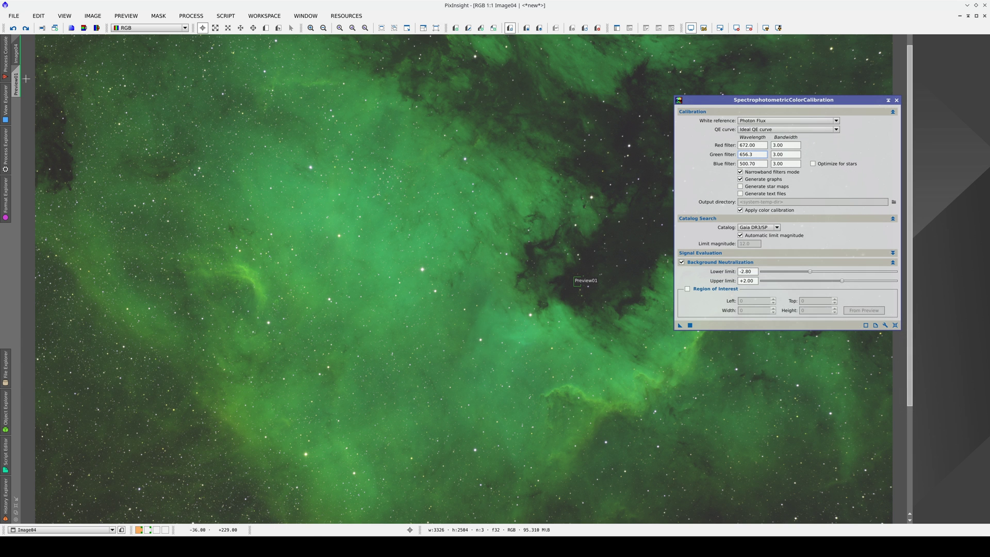
drag(16, 82, 866, 295)
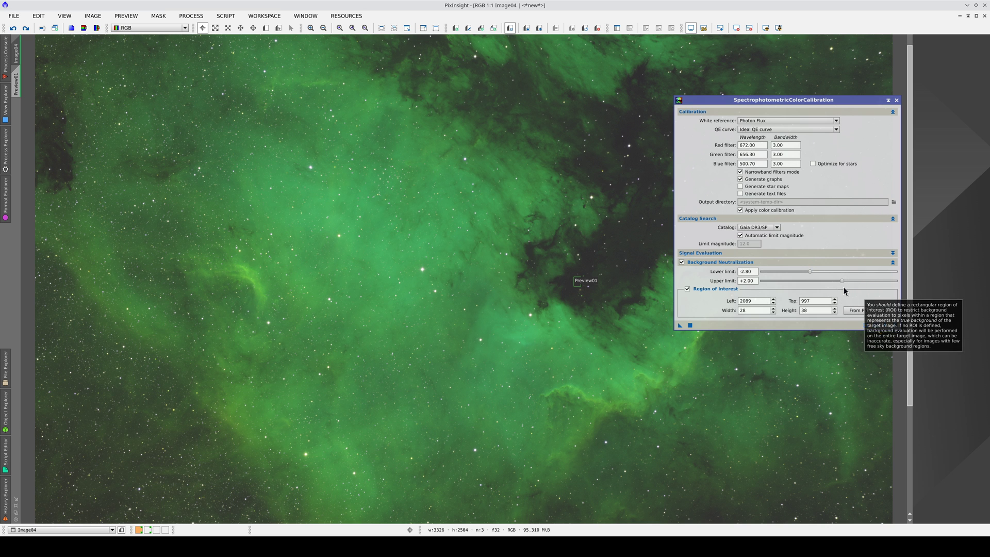
click(690, 325)
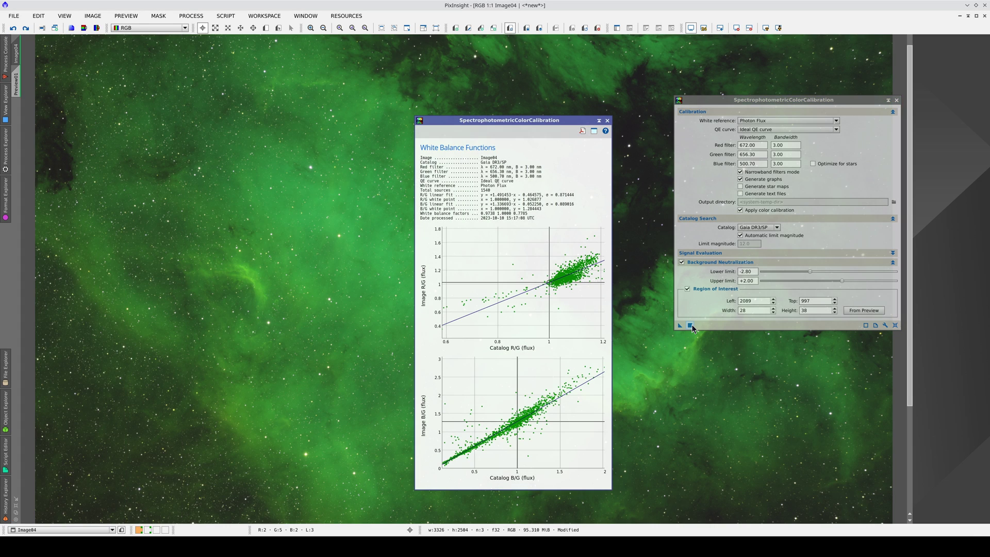
- Close the graphs and check the log's white balance factors W_B 0.7785 and W_R 0.9738
click(607, 121)
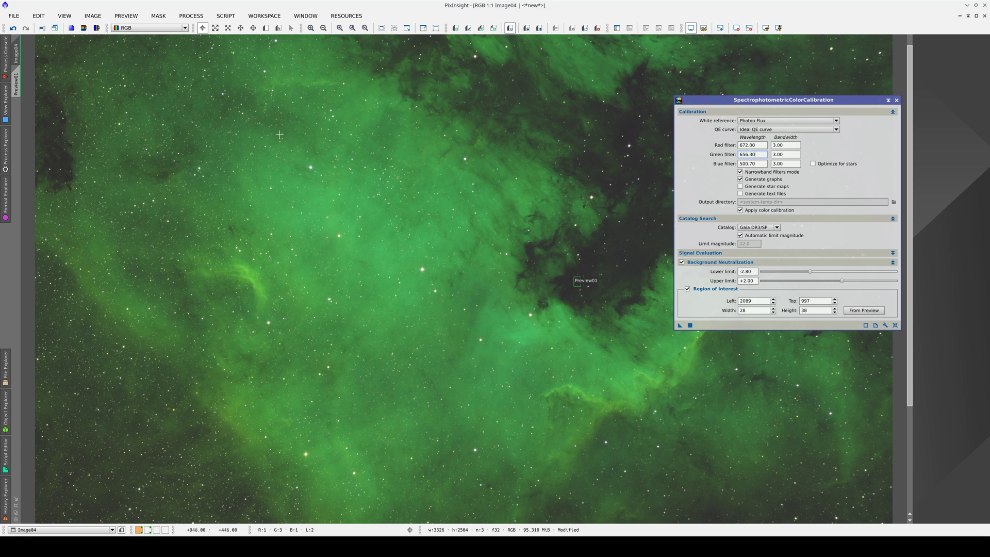
click(5, 74)
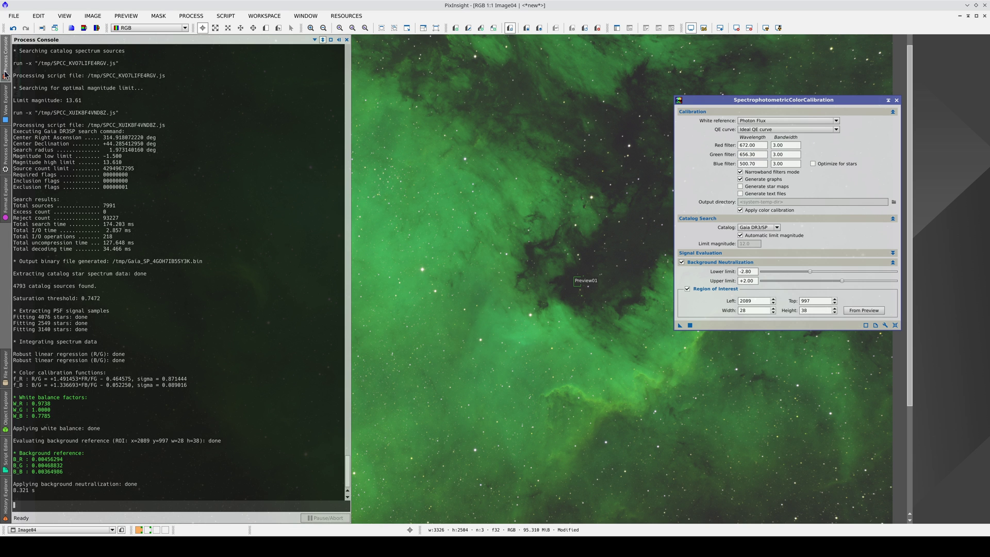
drag(51, 416, 32, 417)
drag(127, 416, 71, 418)
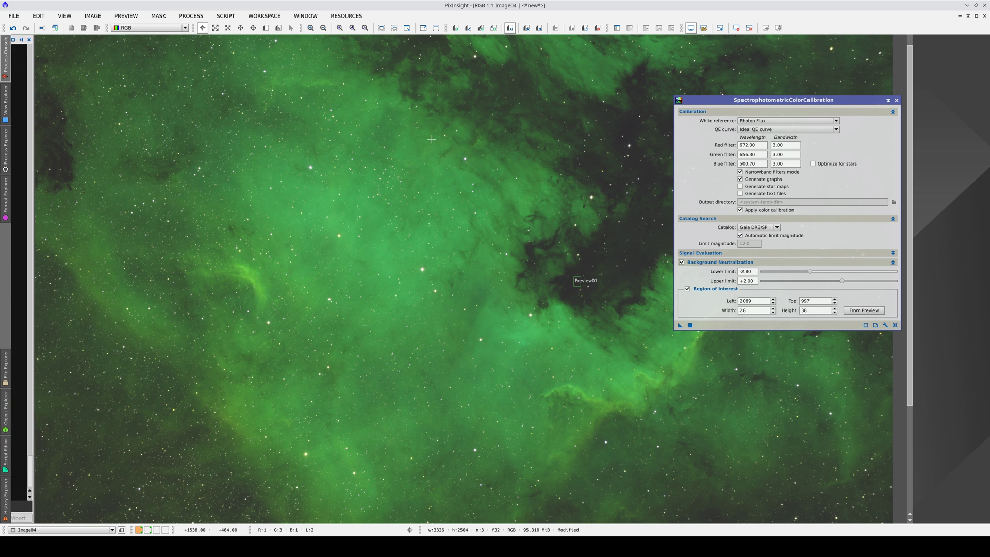
- View the Blue and Red channels, then return to the RGB display
scroll(150, 31, down, 2)
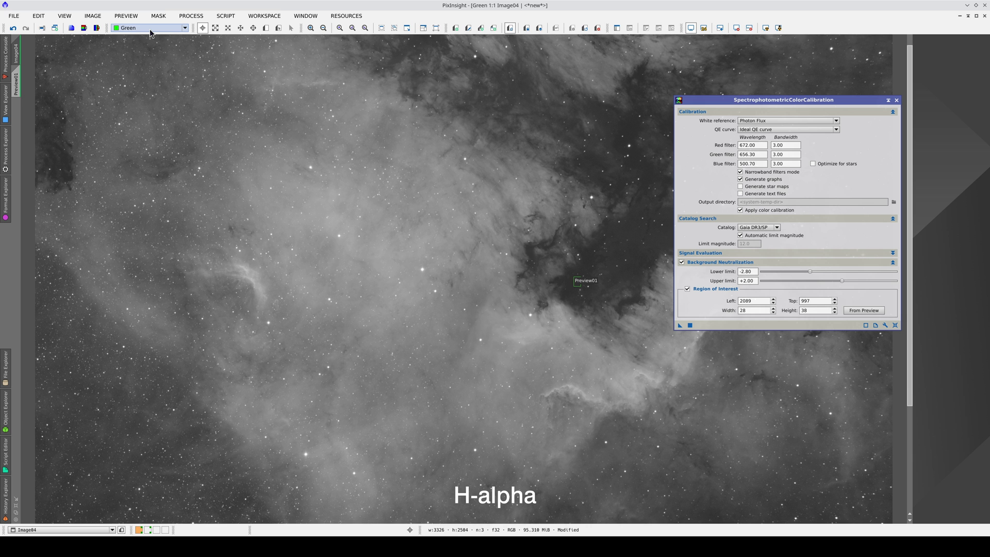
scroll(150, 31, down, 1)
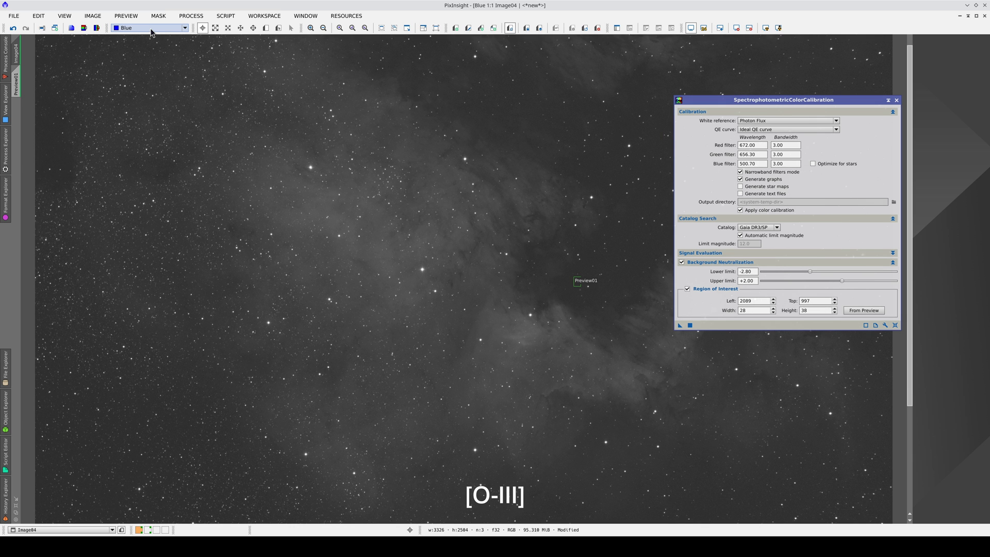
scroll(151, 31, down, 1)
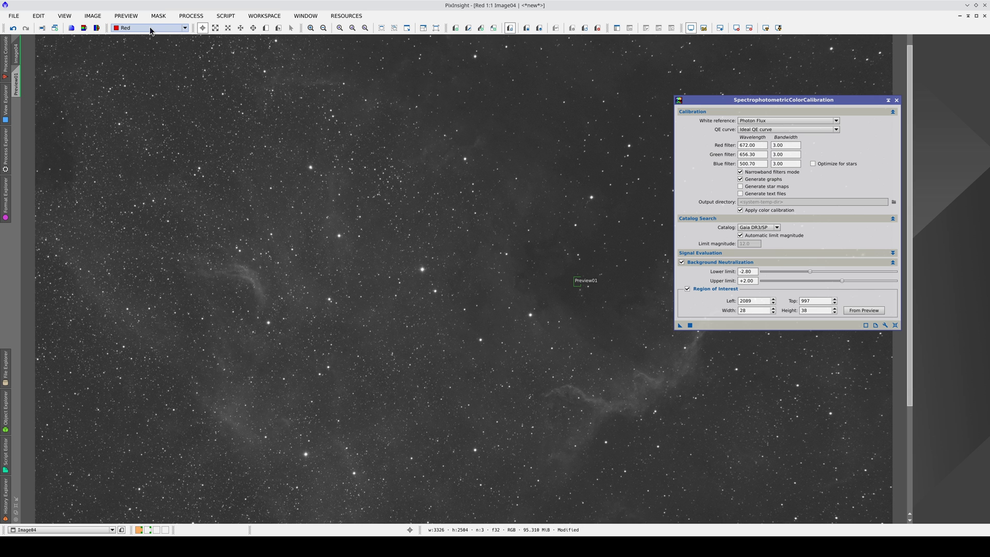
scroll(151, 31, up, 1)
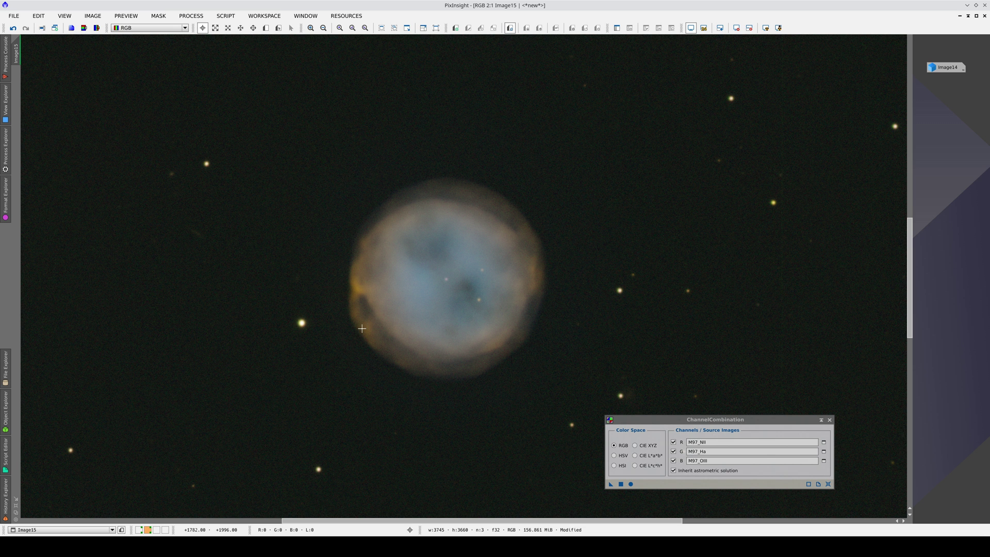
- Undo the earlier ColorCalibration and set the SPCC red filter to 658.4 nm
click(13, 28)
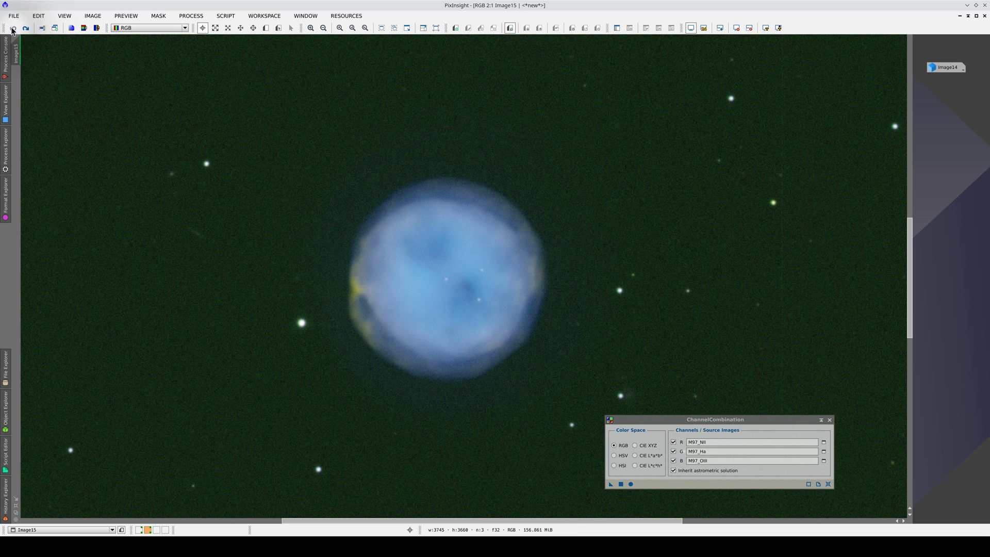
triple_click(761, 144)
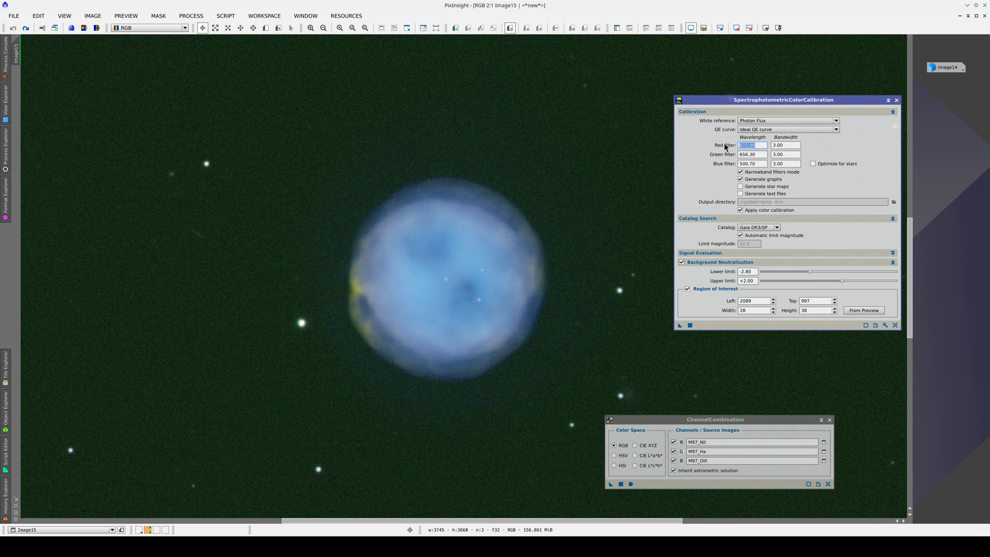
text(658)
- Draw Preview01 over starless upper-left sky as background and run SPCC on Image15
scroll(165, 190, down, 1)
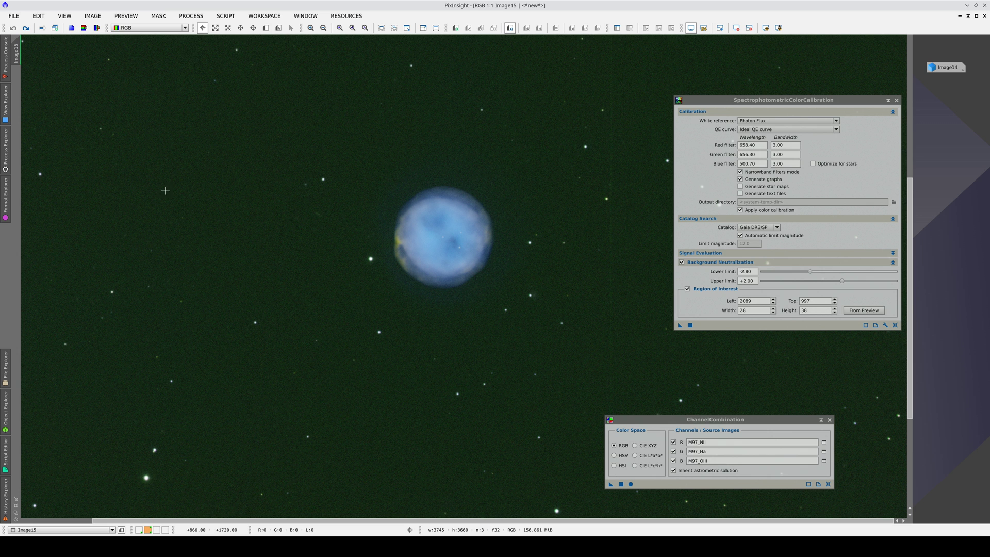
click(266, 27)
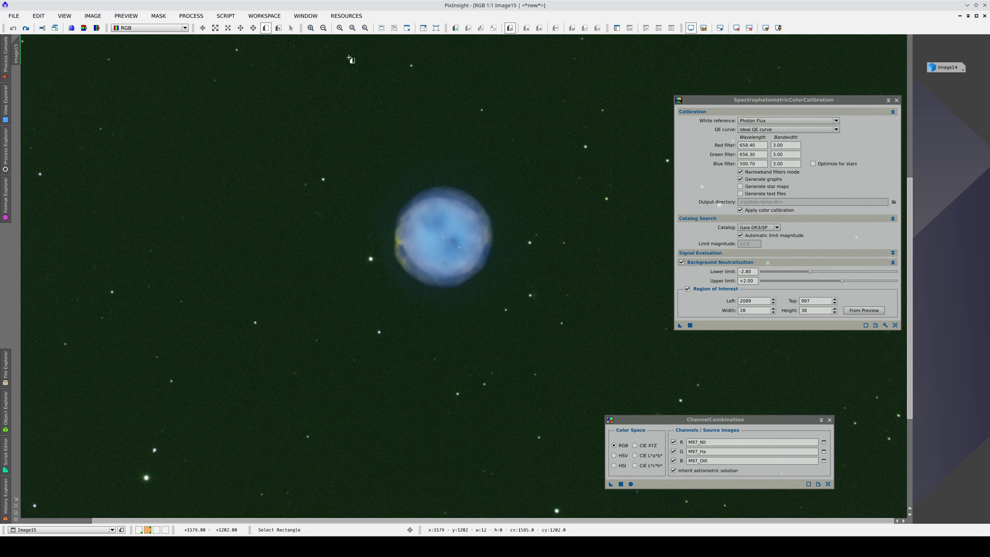
drag(351, 58, 51, 388)
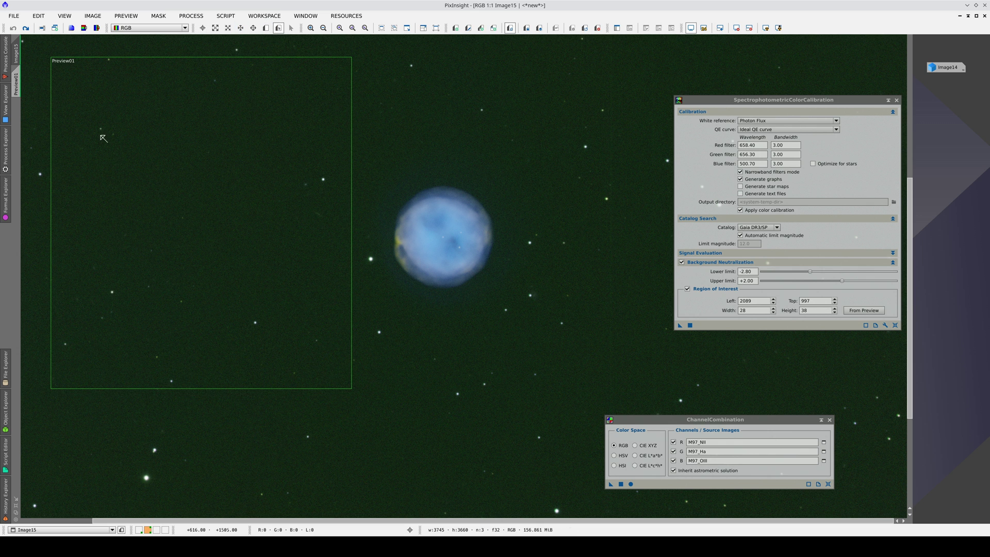
drag(16, 82, 871, 297)
click(690, 325)
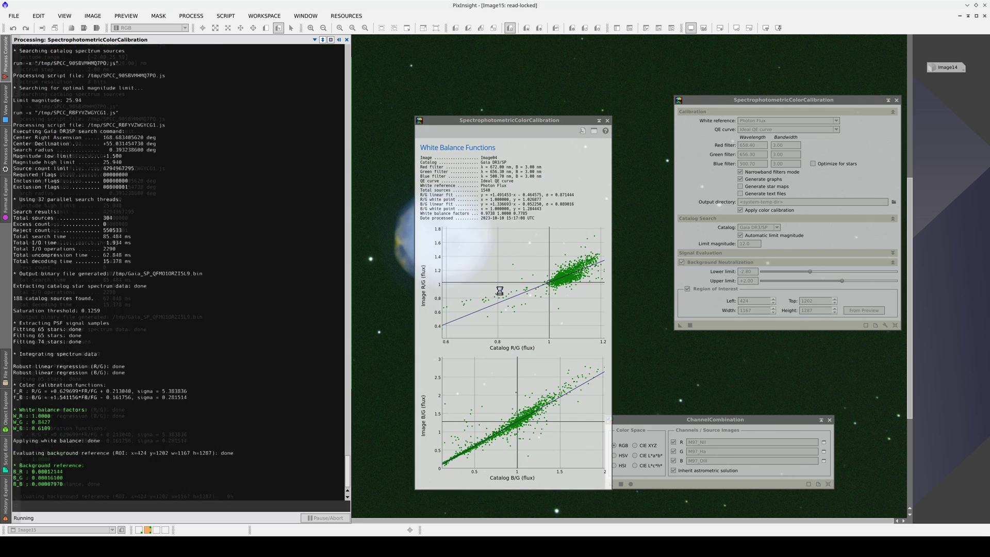
click(608, 121)
key(alt+r)
scroll(403, 200, up, 1)
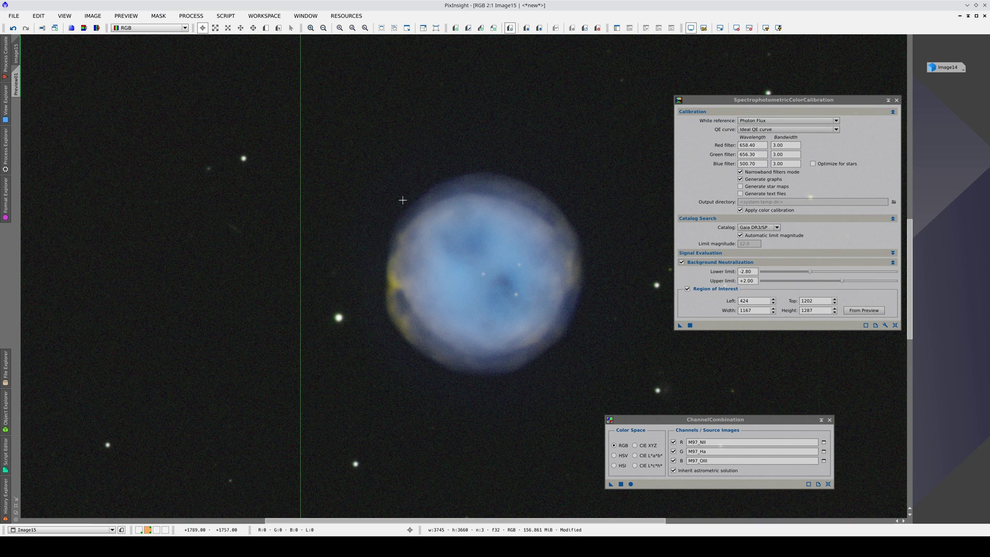
- Combine M97_Ha as red and M97_OIII as green and blue into Image16, then auto-stretch it
drag(477, 239, 454, 257)
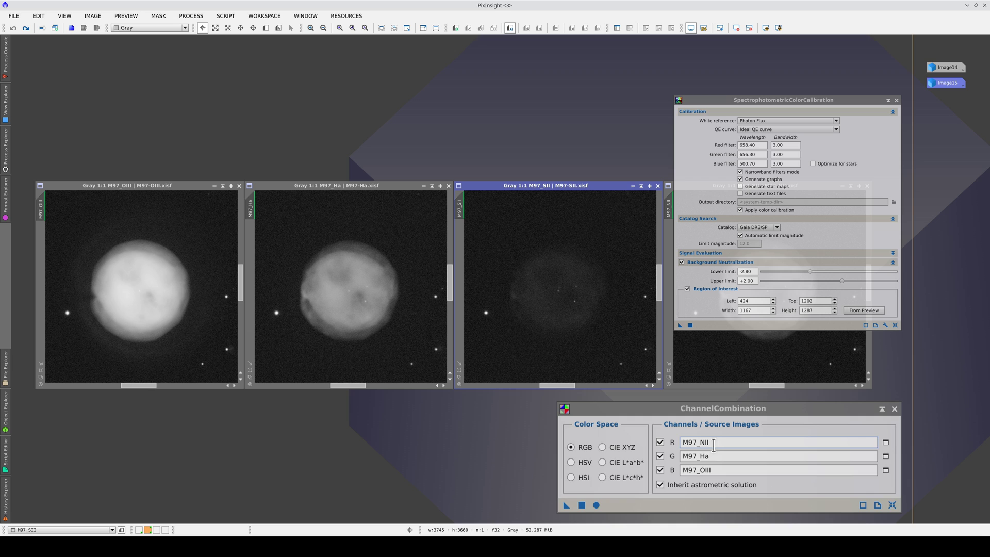
drag(714, 442, 699, 444)
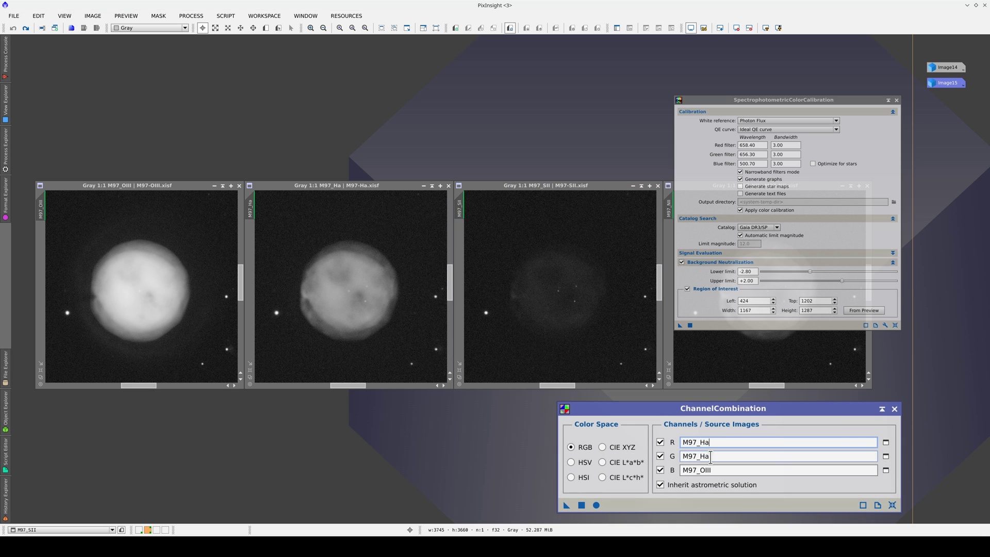
drag(715, 456, 701, 457)
key(BackSpace)
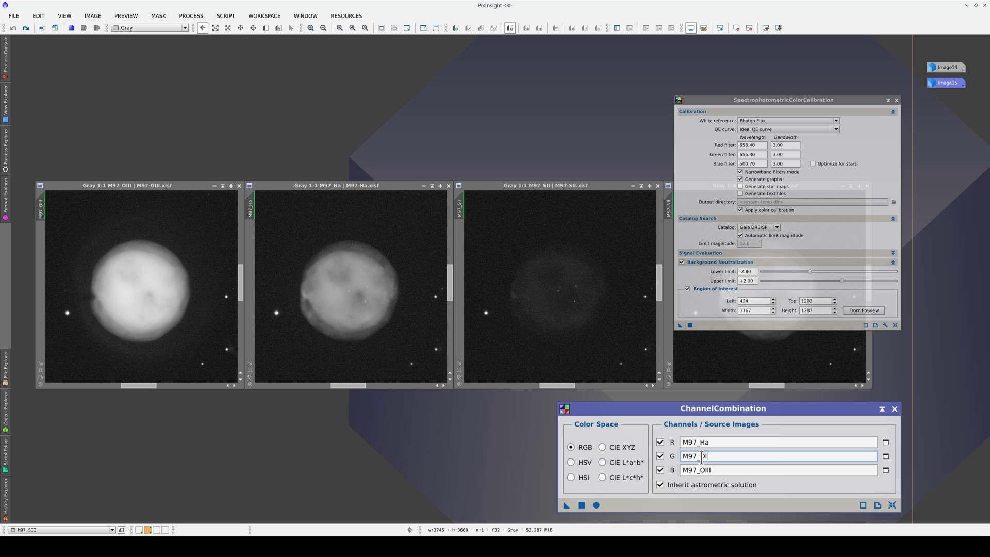
key(Tab)
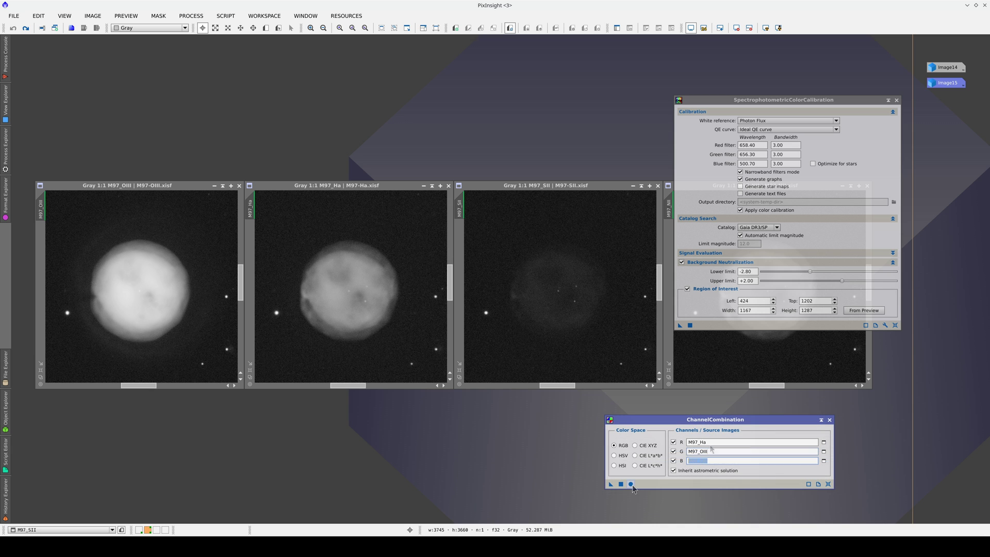
click(631, 484)
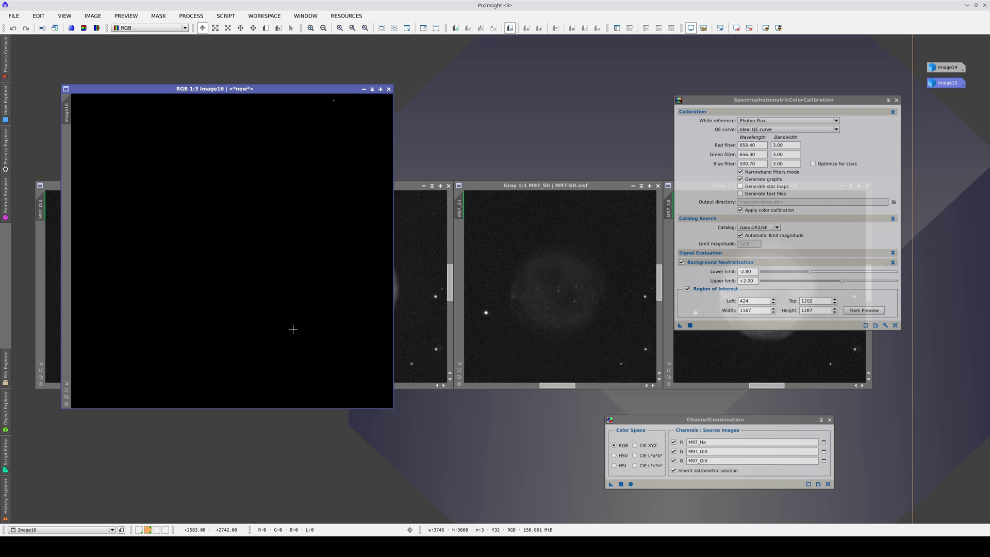
key(ctrl+a)
- Apply SPCC to Image16 with a 656.30 nm red filter and 500.70 nm green and blue filters
scroll(230, 263, up, 2)
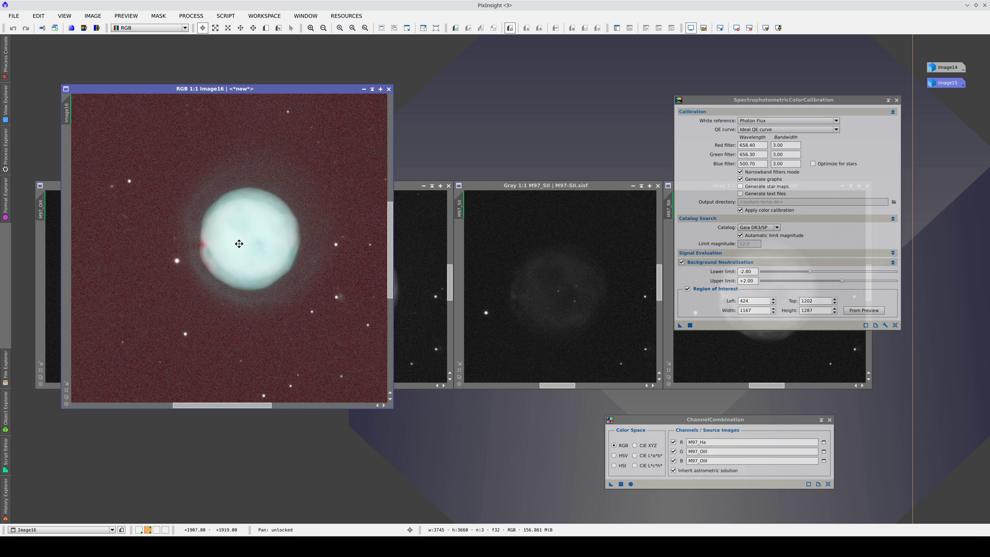
drag(238, 244, 212, 263)
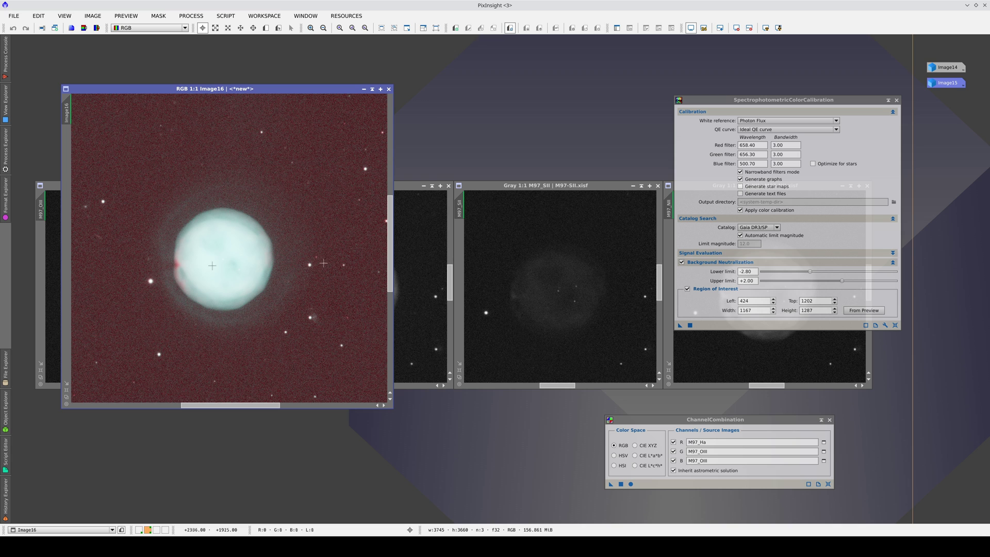
click(764, 145)
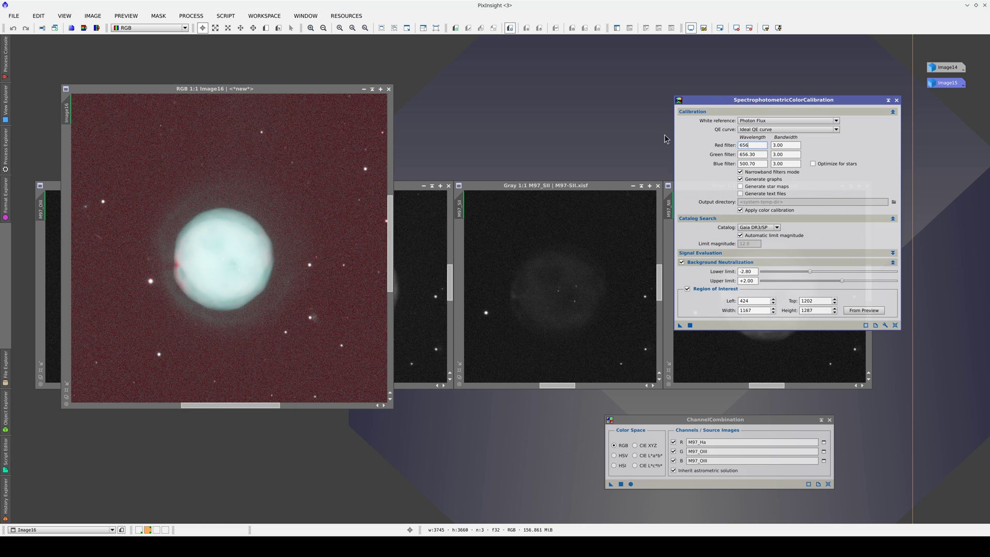
double_click(756, 154)
click(755, 146)
drag(681, 329, 299, 273)
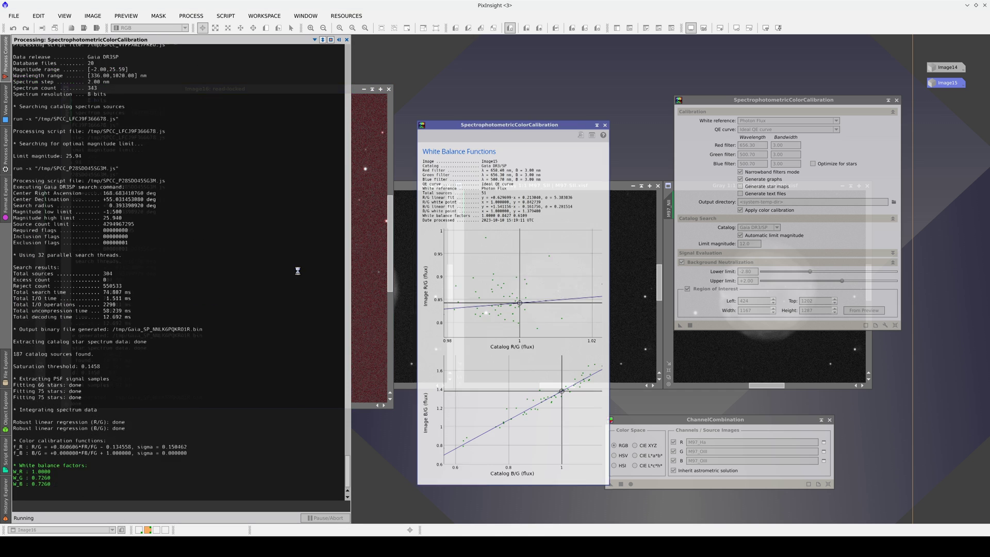
click(607, 121)
- Auto-stretch the calibrated HOO image with ScreenTransferFunction
click(6, 150)
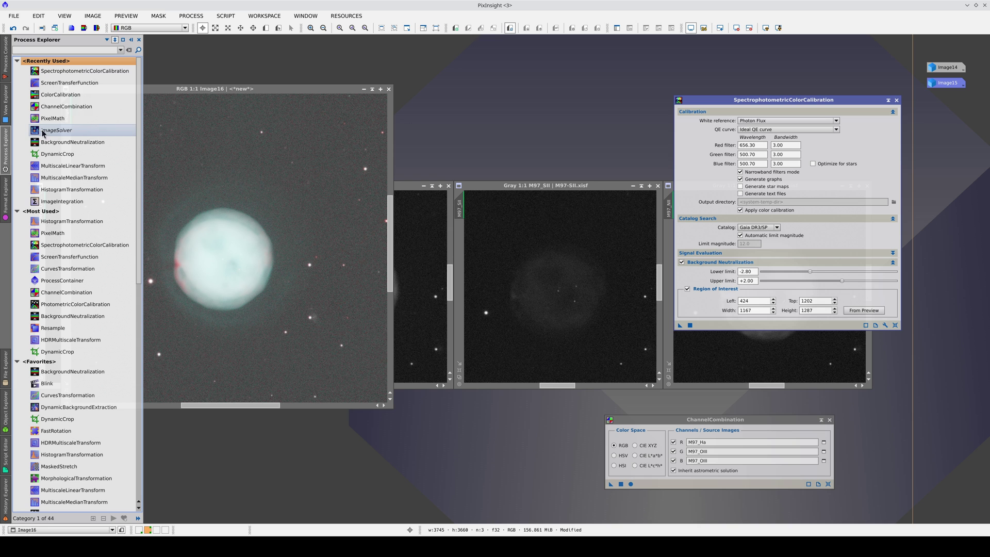
double_click(69, 83)
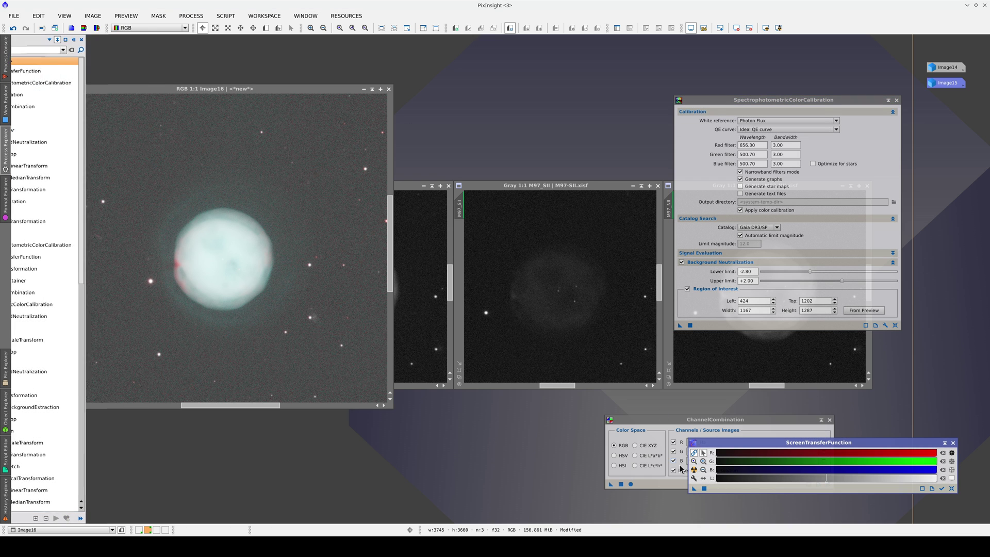
ctrl+click(695, 470)
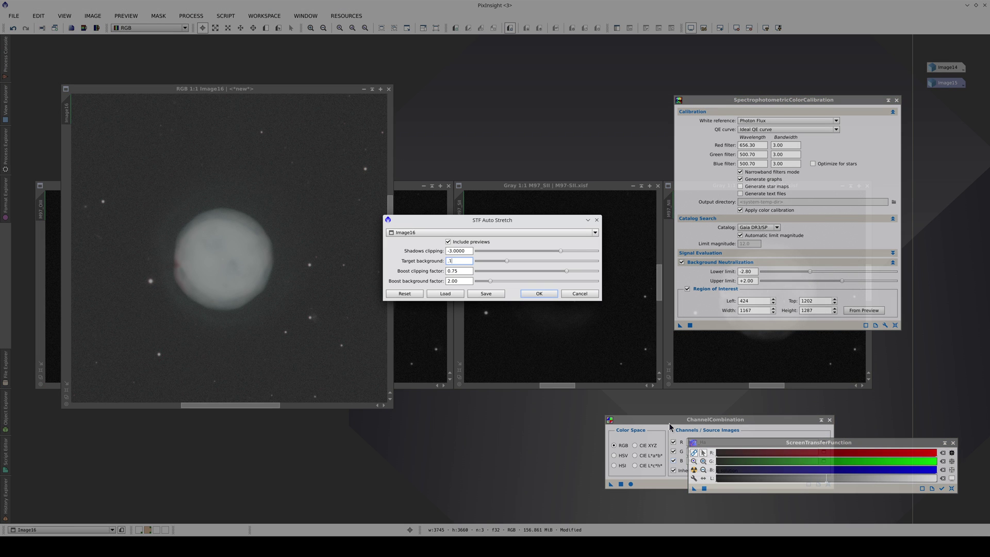
key(Return)
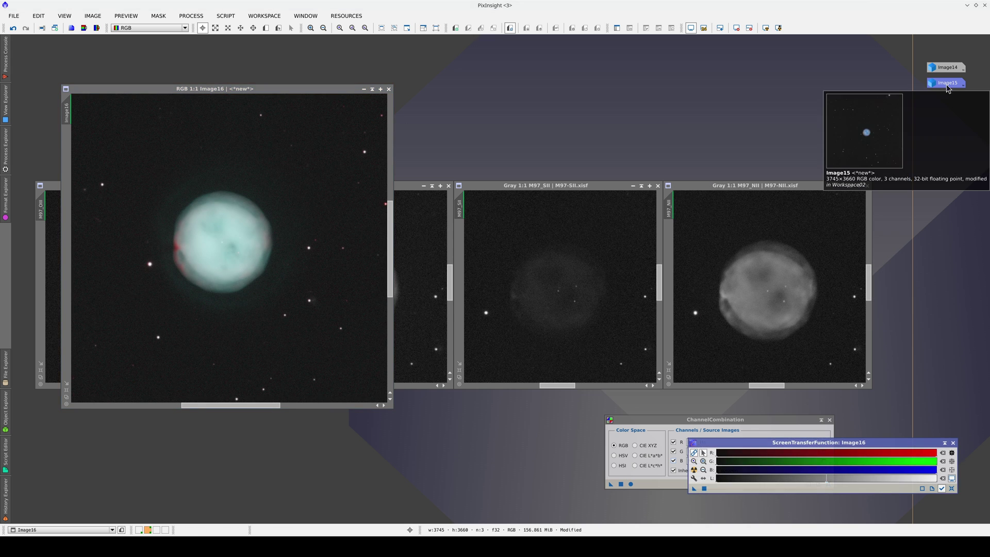
- Restore Image15 and place it beside Image16 with the nebula centred
double_click(947, 83)
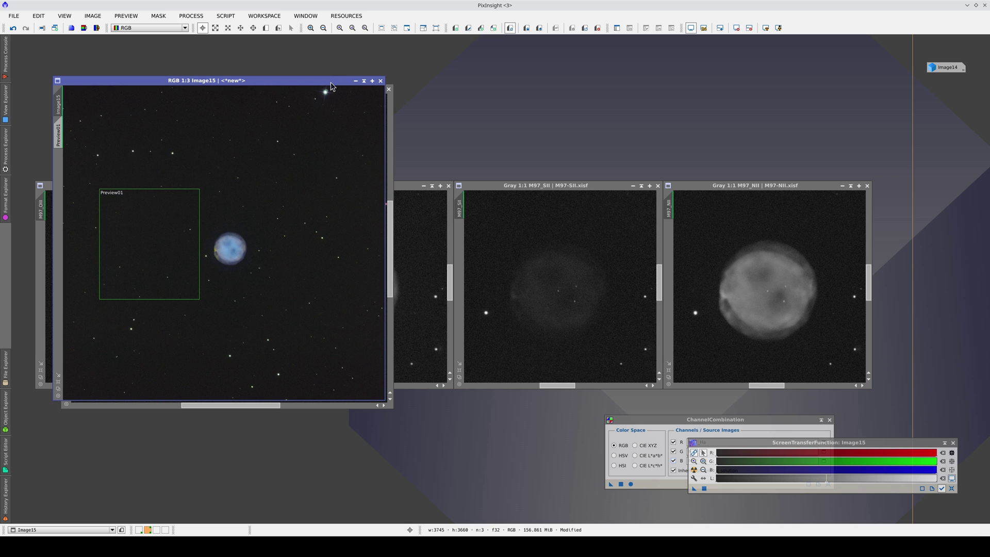
drag(330, 83, 769, 86)
scroll(668, 262, up, 2)
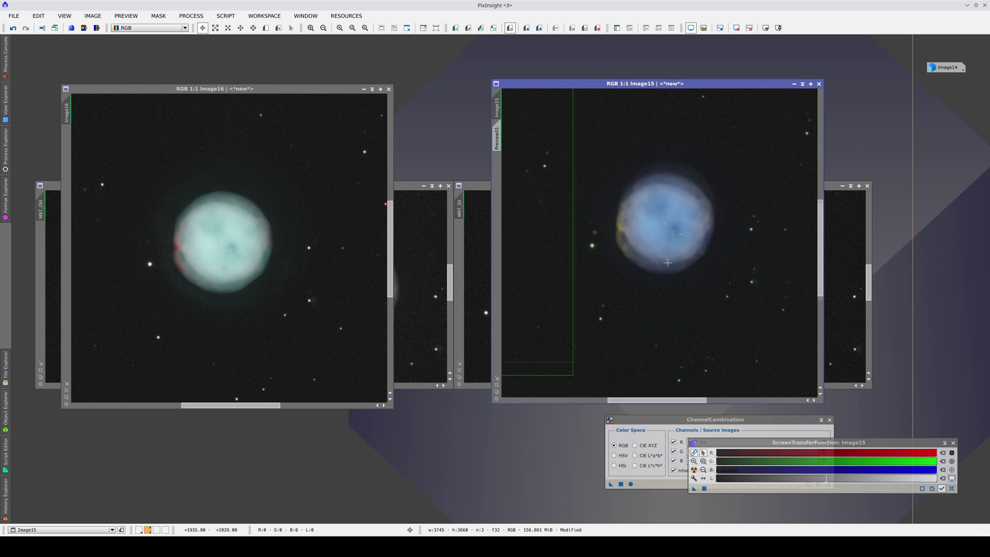
drag(678, 192, 659, 234)
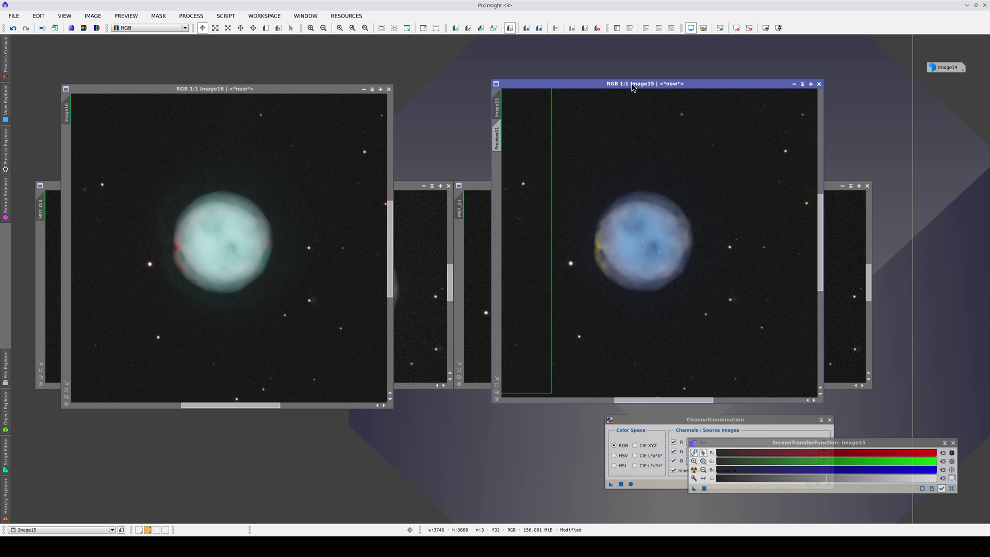
drag(633, 89, 534, 94)
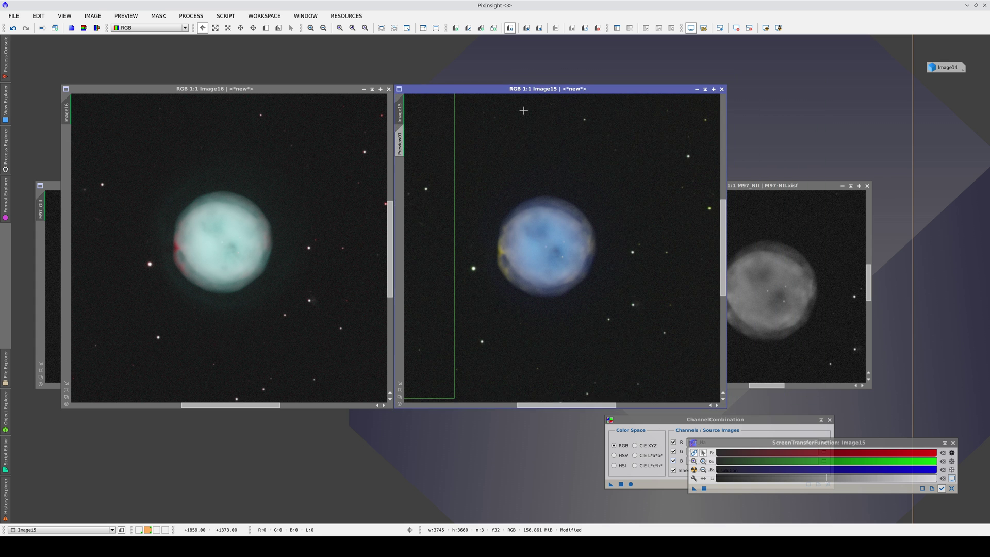